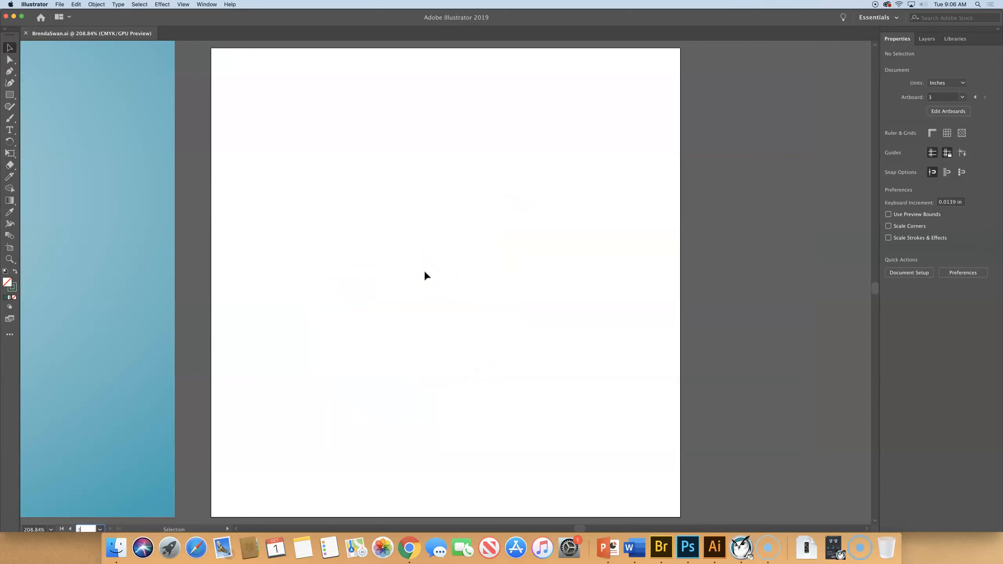
- Show the Plants template layer and make the Artwork layer the active drawing layer
click(927, 38)
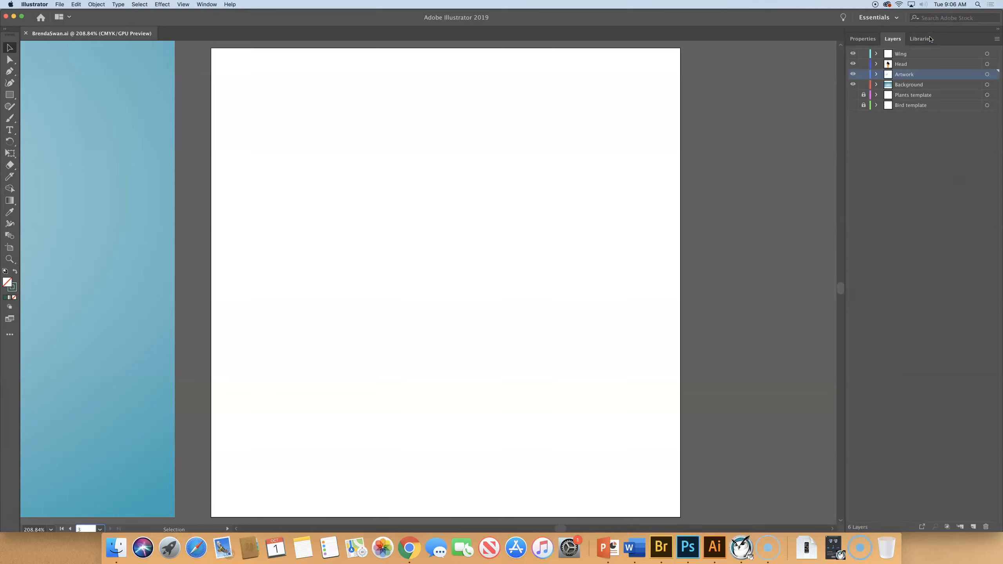
click(853, 95)
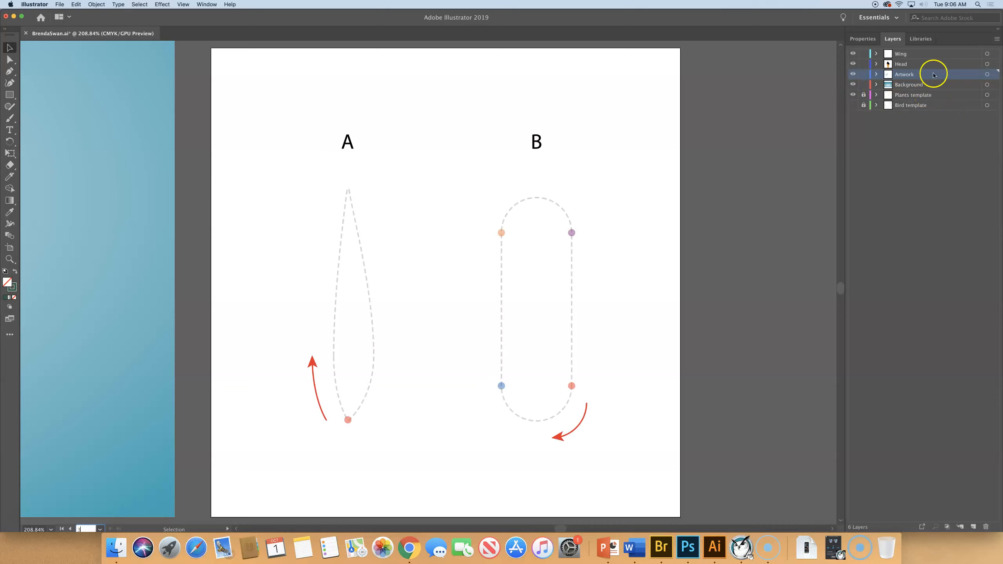
click(900, 74)
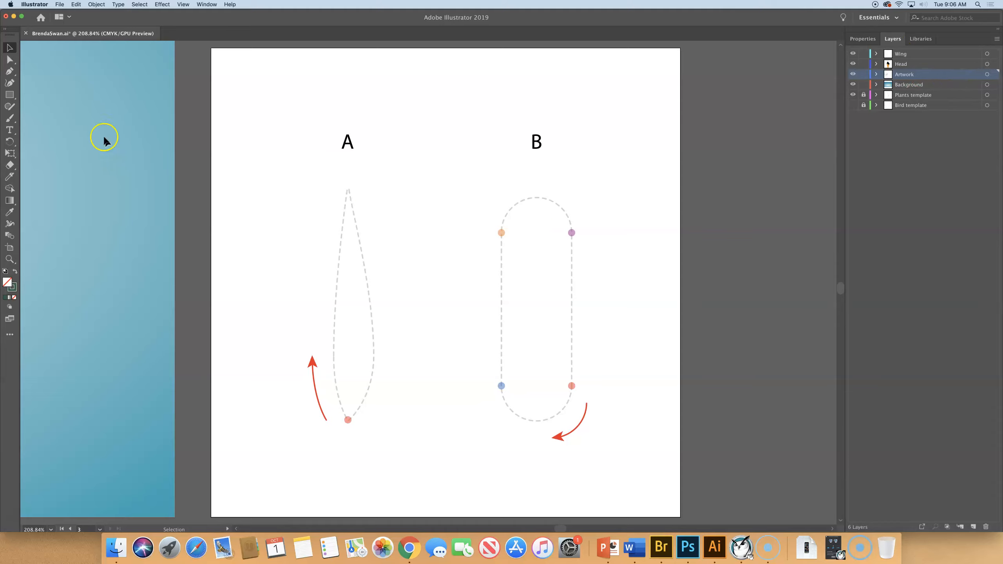
- Choose the Pencil tool and set its fidelity option all the way to Smooth
click(10, 106)
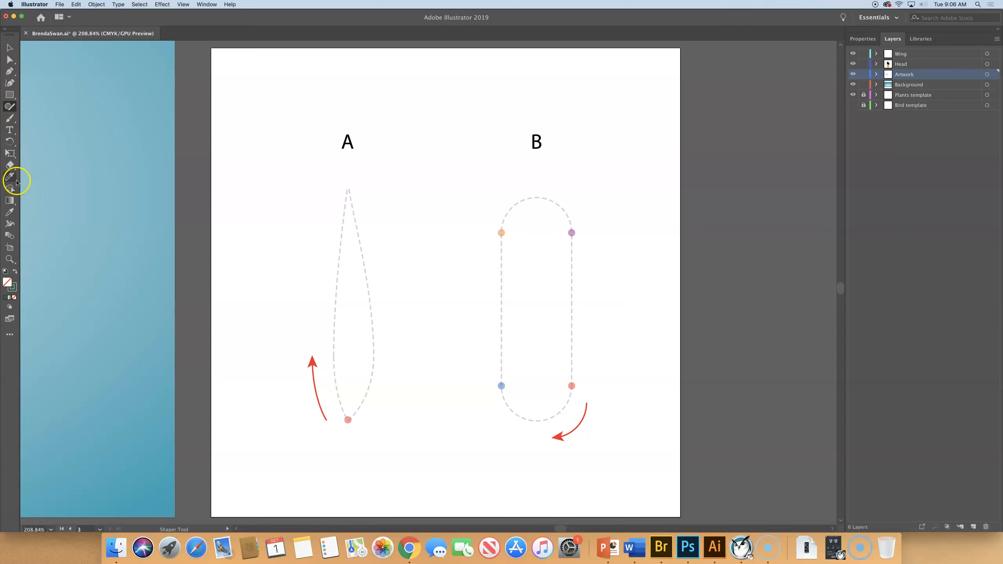
click(11, 123)
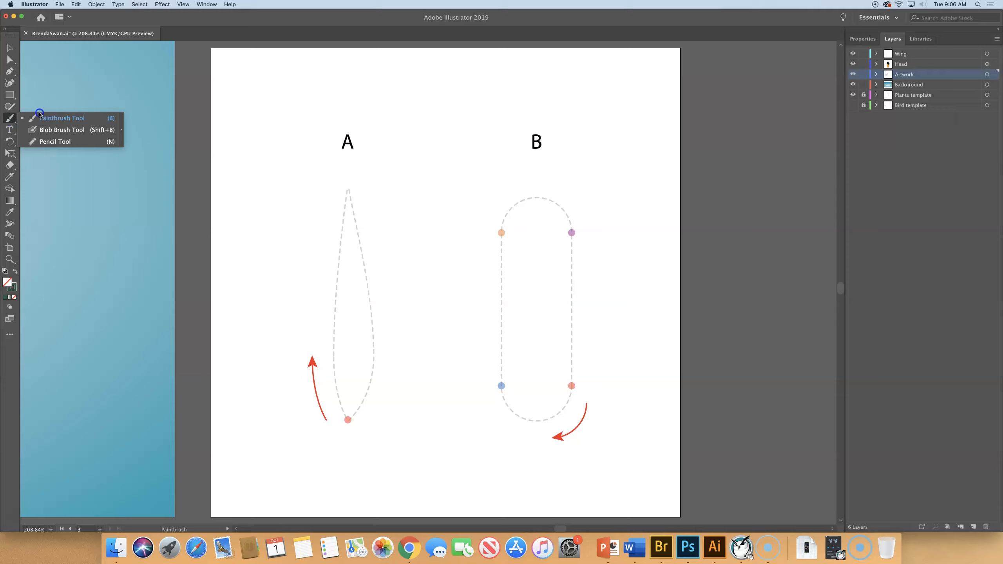
click(47, 142)
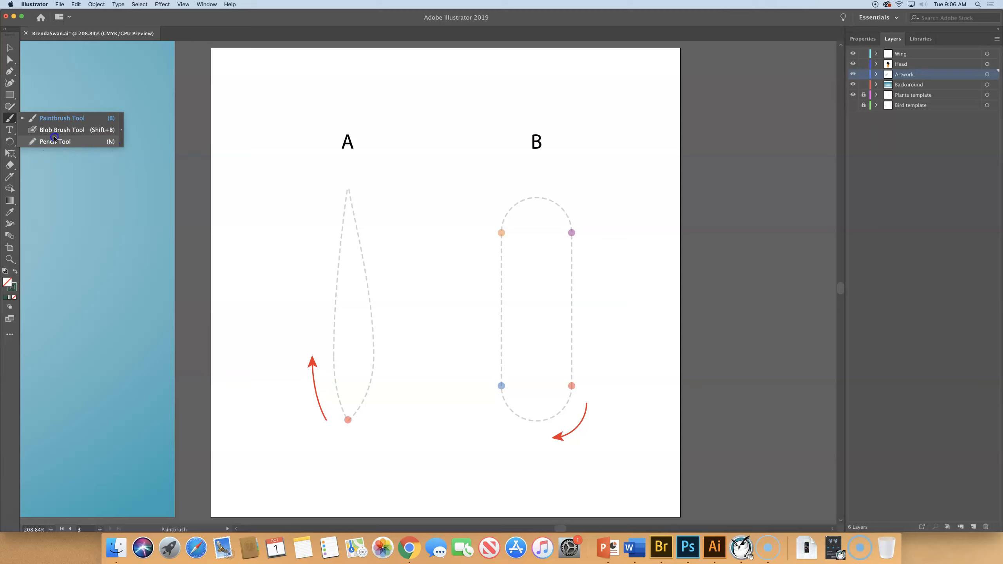
click(54, 139)
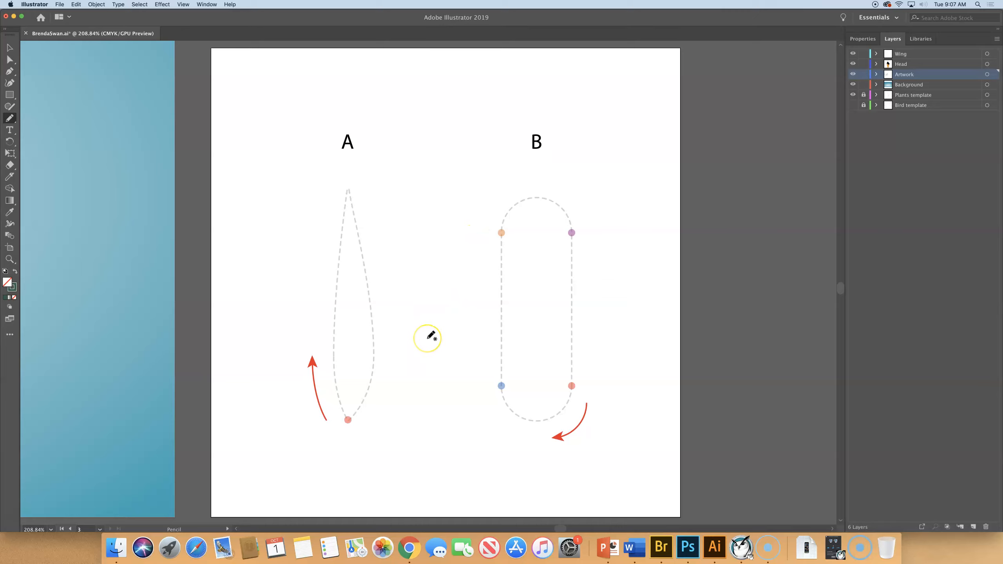
drag(425, 340, 445, 264)
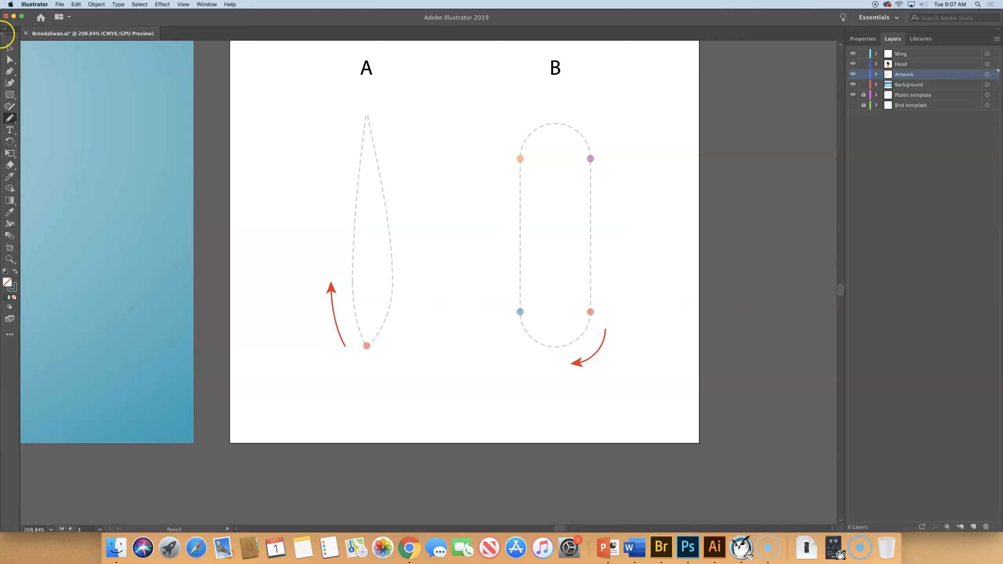
double_click(10, 119)
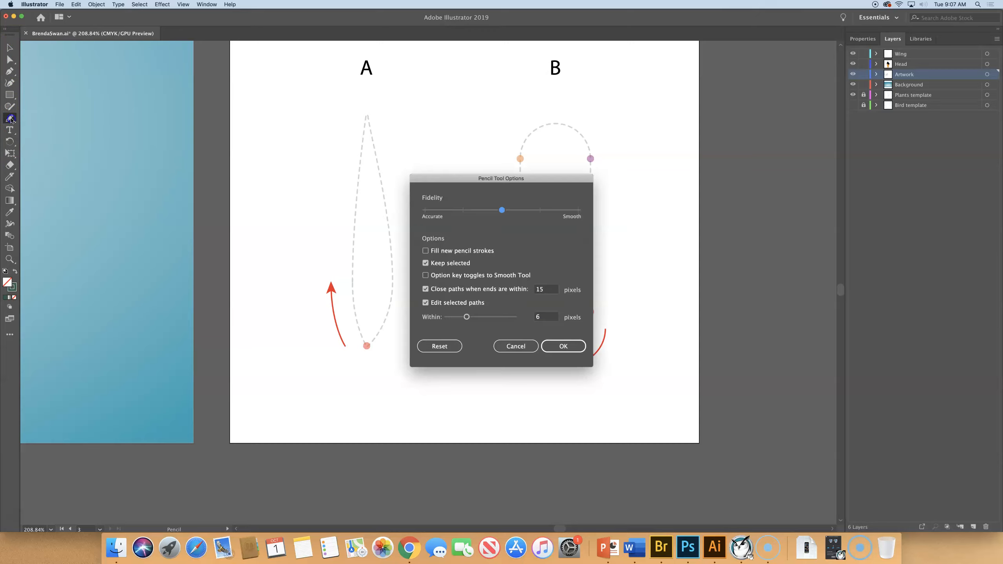
drag(522, 179, 731, 56)
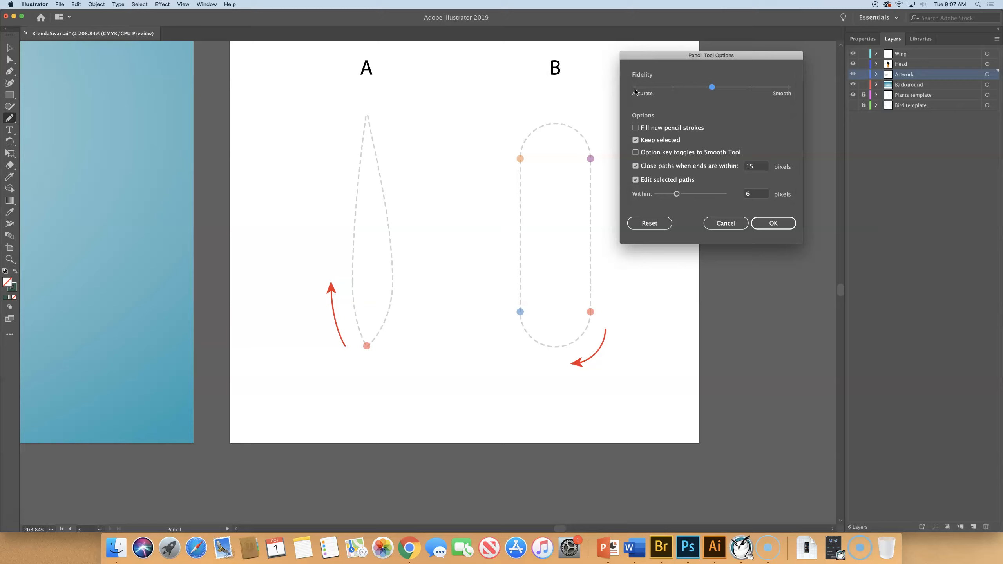
click(789, 88)
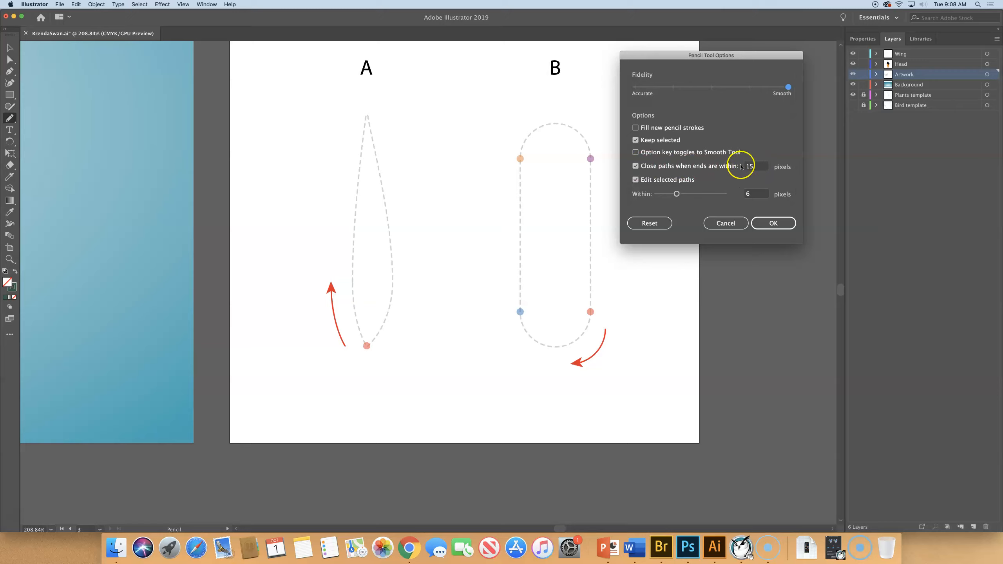
click(781, 224)
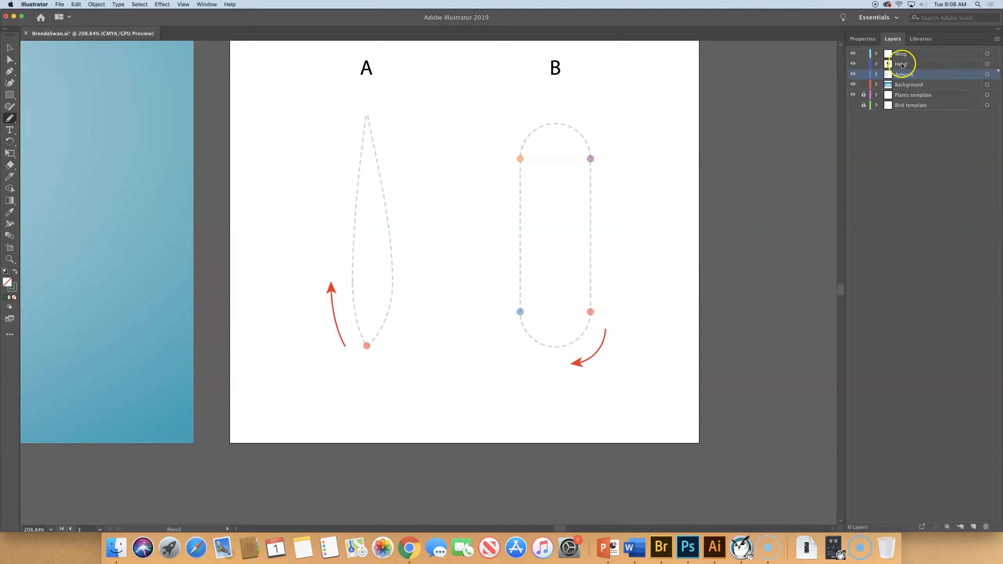
- Trace leaf template A as a closed Pencil path with a black 1 pt stroke, about 0.43 by 2.63 in
click(865, 38)
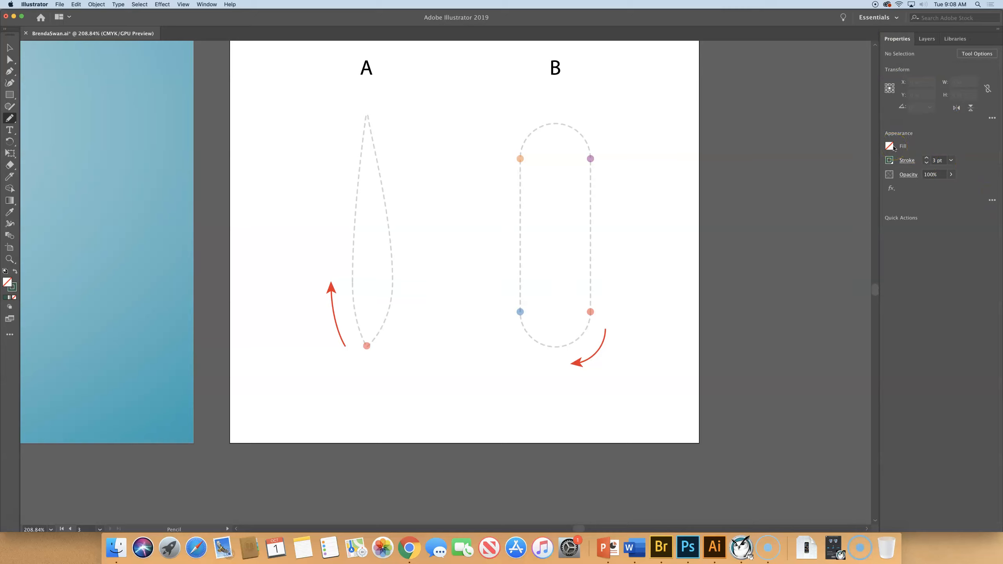
click(889, 160)
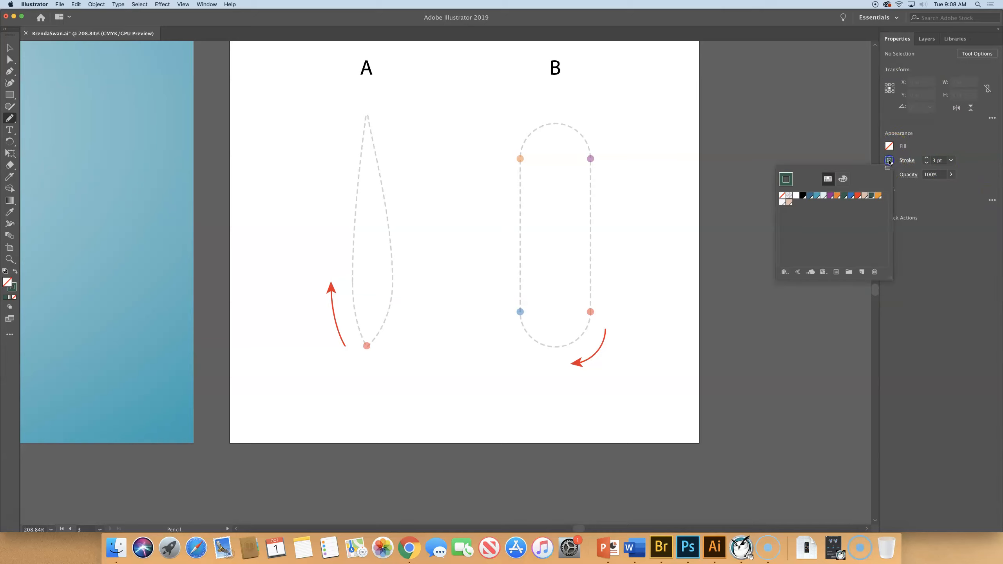
click(803, 196)
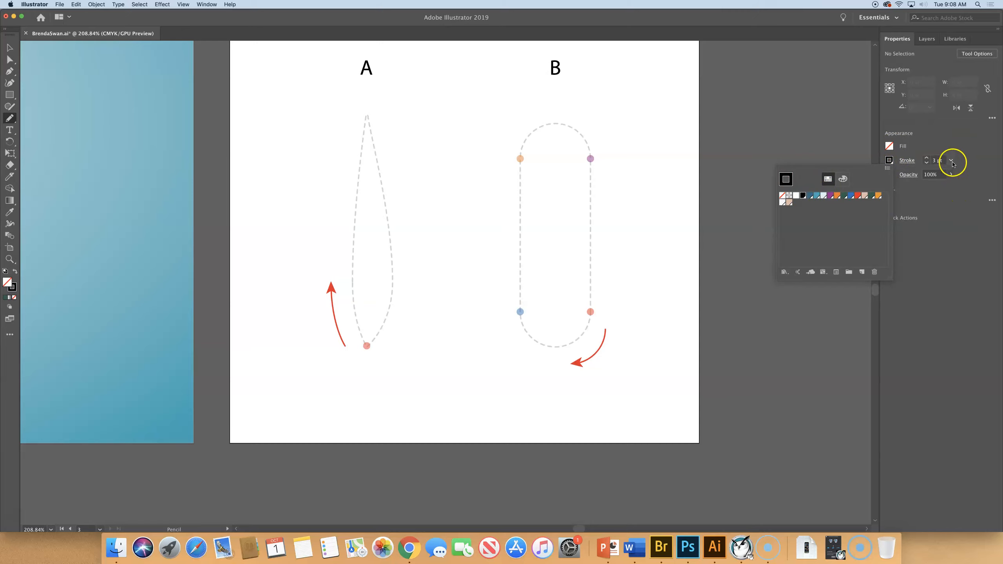
click(951, 161)
click(963, 199)
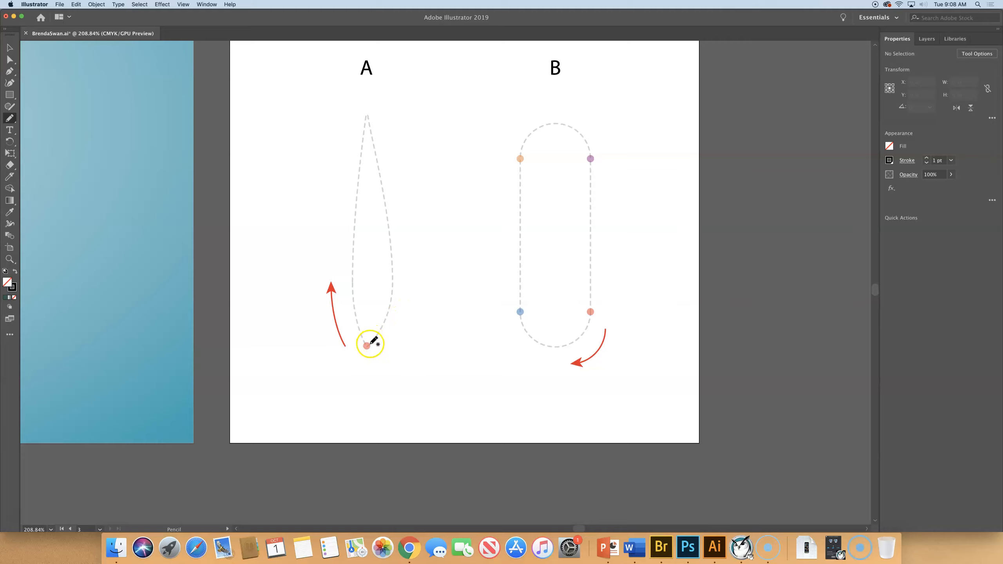
mouse_move(367, 346)
mouse_down()
mouse_move(355, 243)
mouse_move(366, 112)
mouse_move(393, 275)
mouse_move(368, 346)
mouse_up()
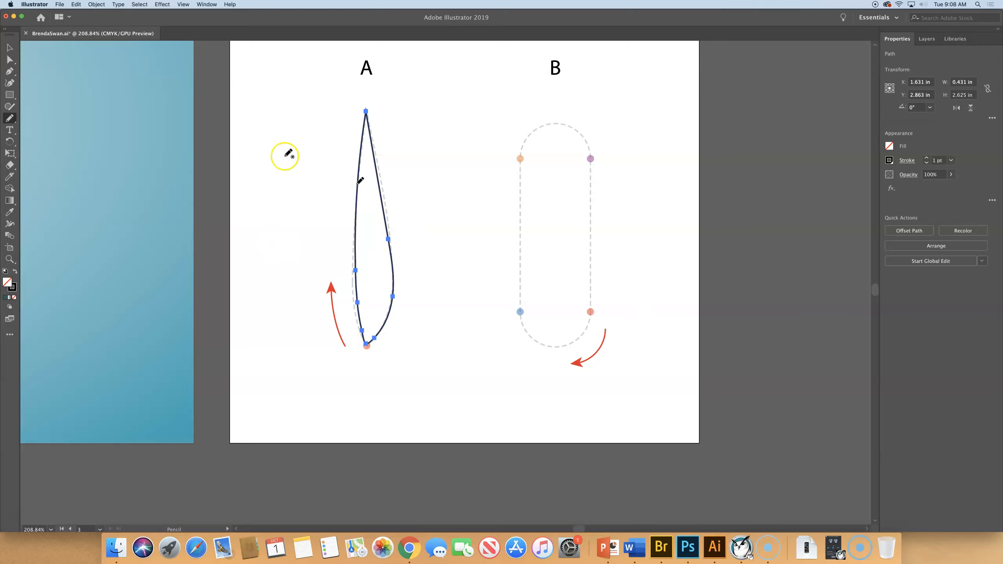
mouse_move(280, 337)
mouse_down()
mouse_move(267, 247)
mouse_move(300, 125)
mouse_up()
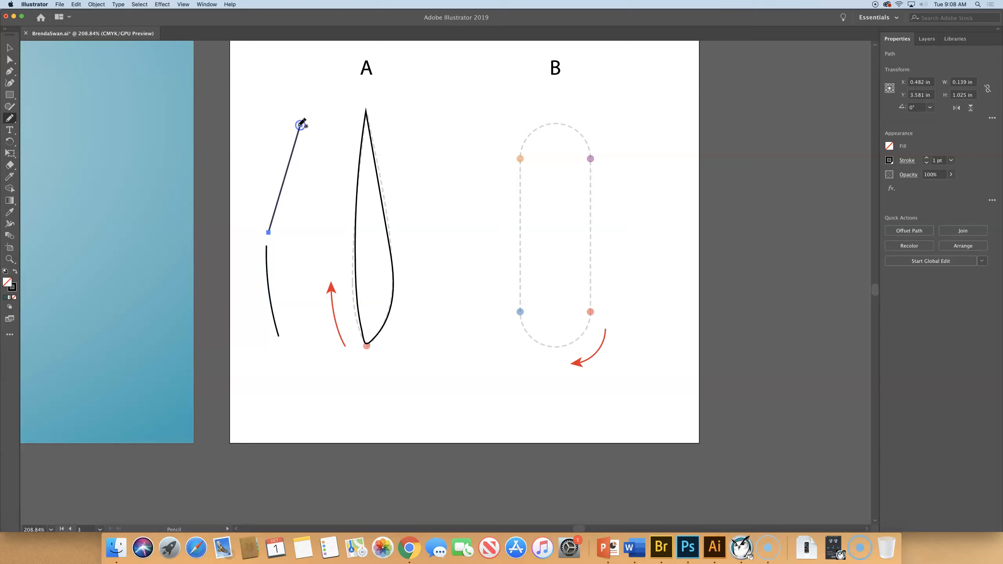
mouse_move(337, 161)
mouse_down()
mouse_move(339, 258)
mouse_move(288, 376)
mouse_up()
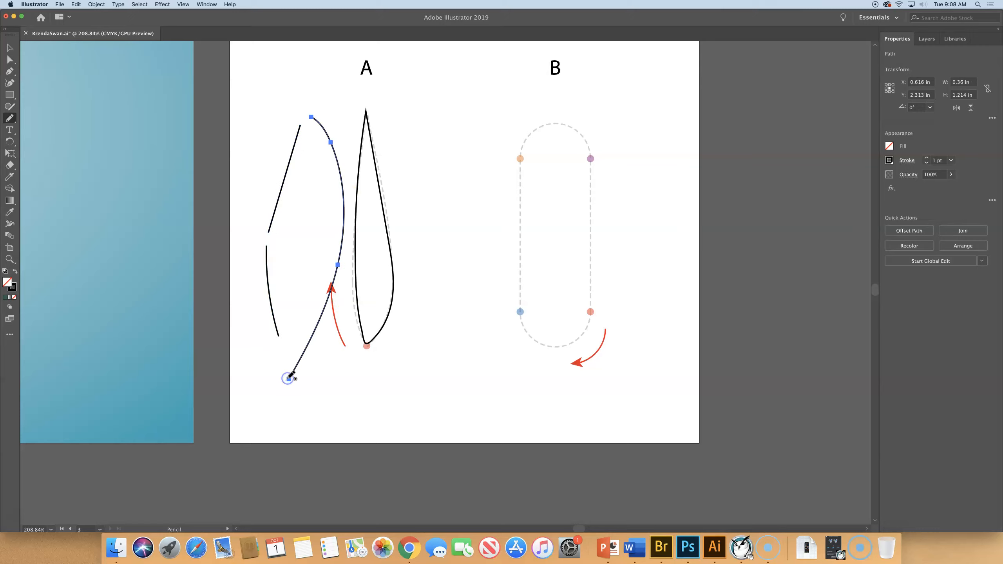
key(super+z)
key(super+z)
key(super+z)
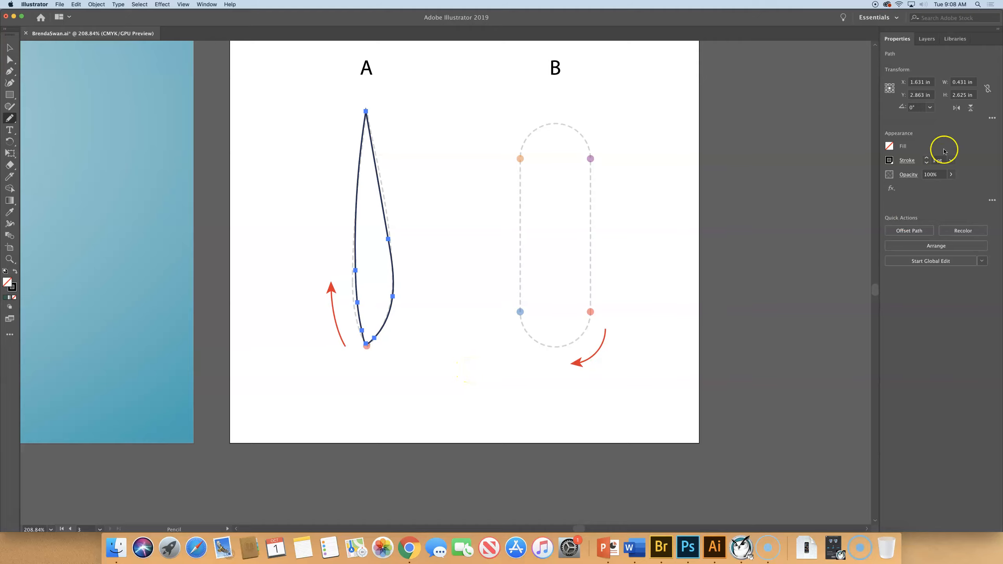
- Fill leaf shape A with the dark green swatch and remove its stroke
click(932, 43)
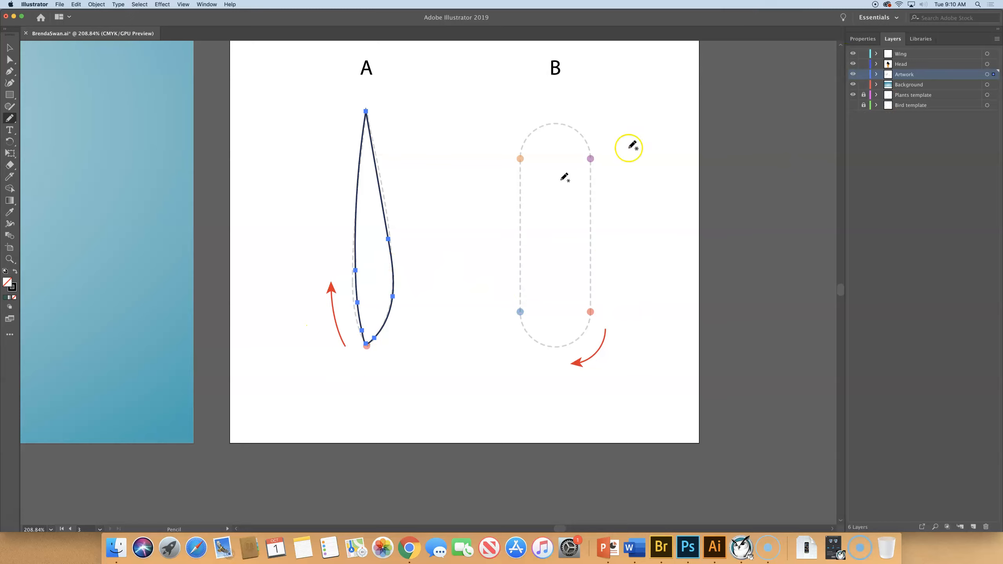
click(856, 39)
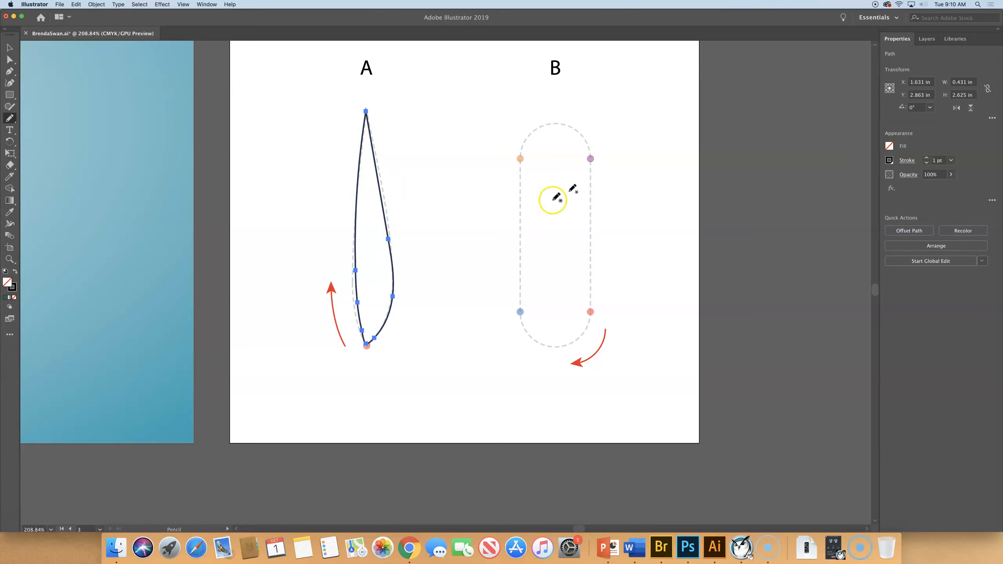
click(889, 147)
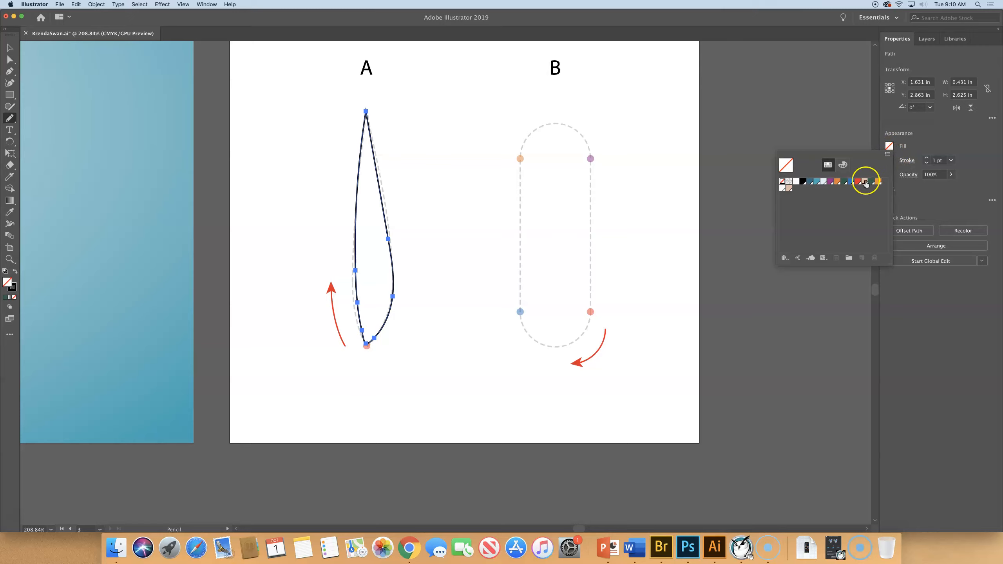
click(871, 181)
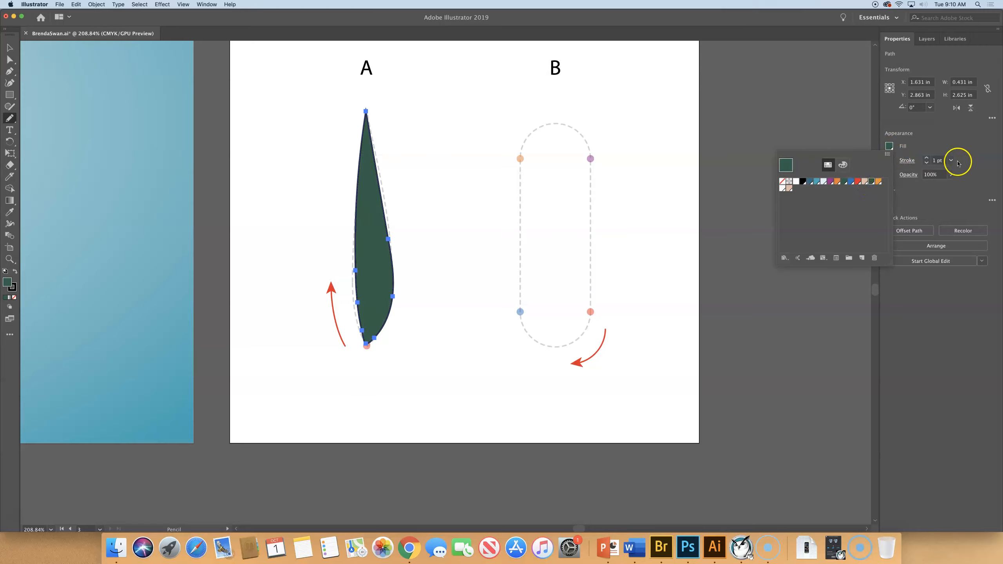
click(926, 162)
click(926, 162)
click(926, 162)
click(926, 162)
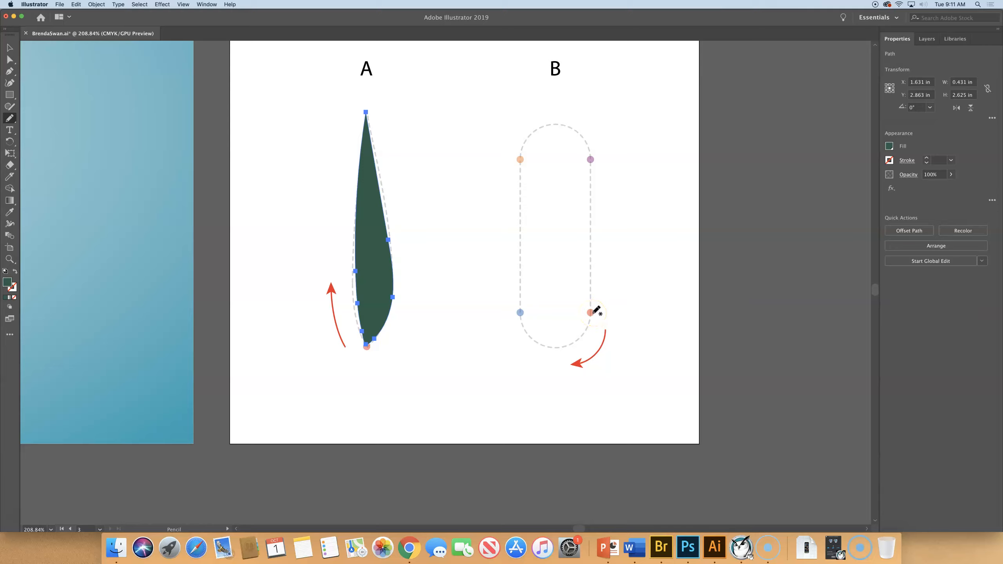
- Trace the rounded template B in connected Pencil segments from dot to dot into a closed path, about 0.82 by 2.54 in
mouse_move(594, 313)
mouse_down()
mouse_move(558, 347)
mouse_move(537, 344)
mouse_move(521, 313)
mouse_up()
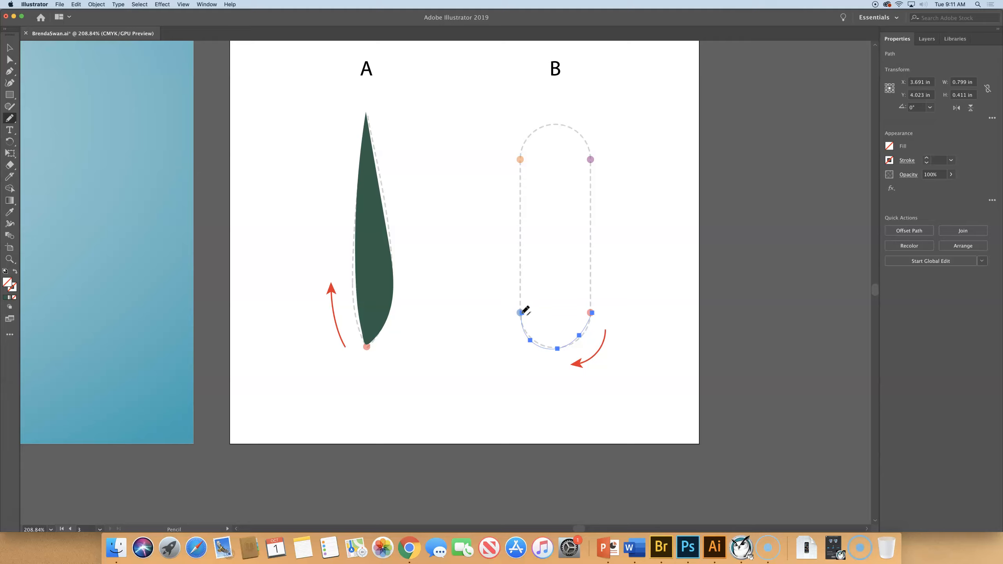
scroll(521, 313, up, 2)
scroll(525, 311, up, 3)
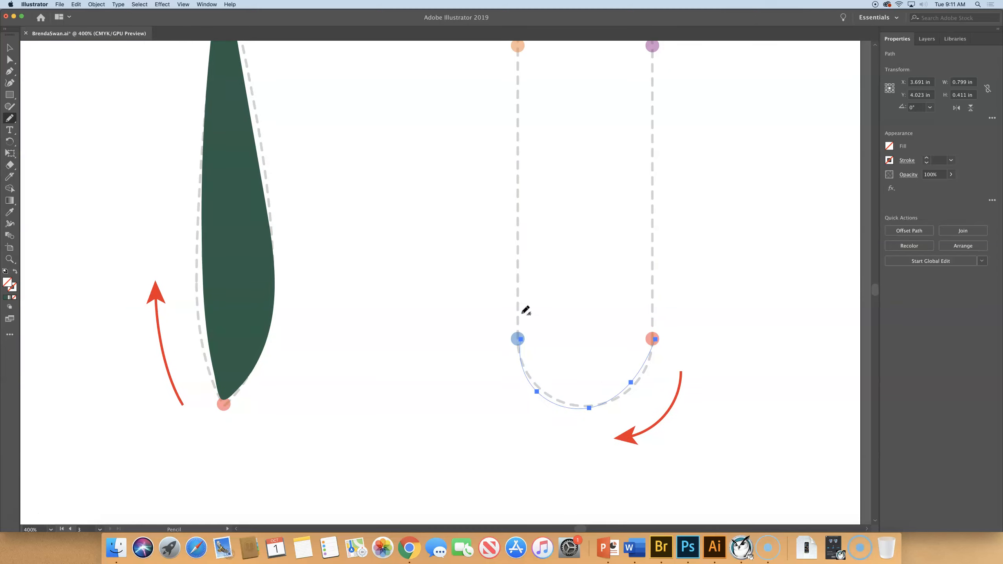
key(super+minus)
key(super+minus)
mouse_move(411, 265)
mouse_down()
mouse_move(410, 118)
mouse_move(420, 99)
mouse_move(408, 121)
mouse_move(410, 111)
mouse_move(443, 85)
mouse_move(478, 119)
mouse_up()
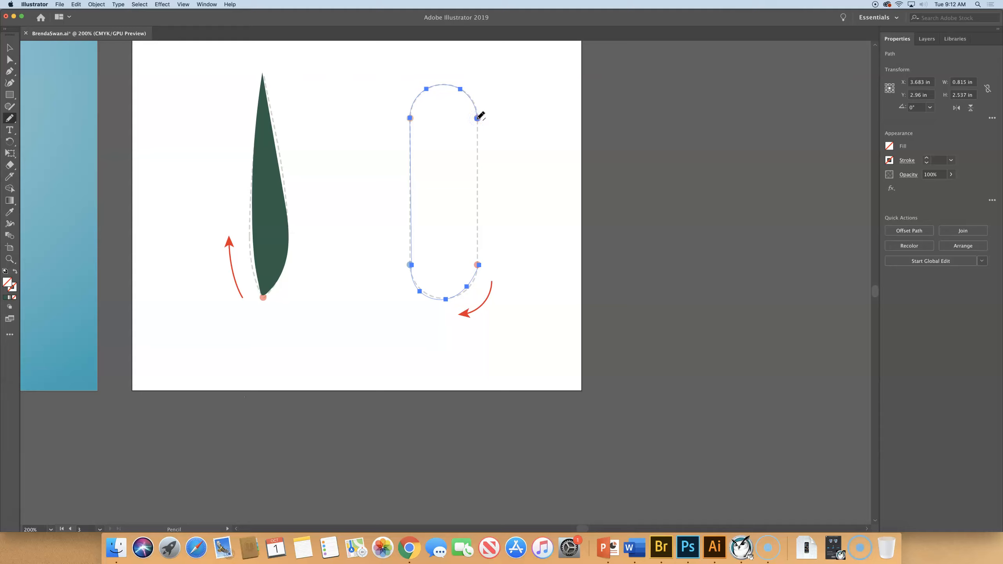
drag(477, 118, 478, 264)
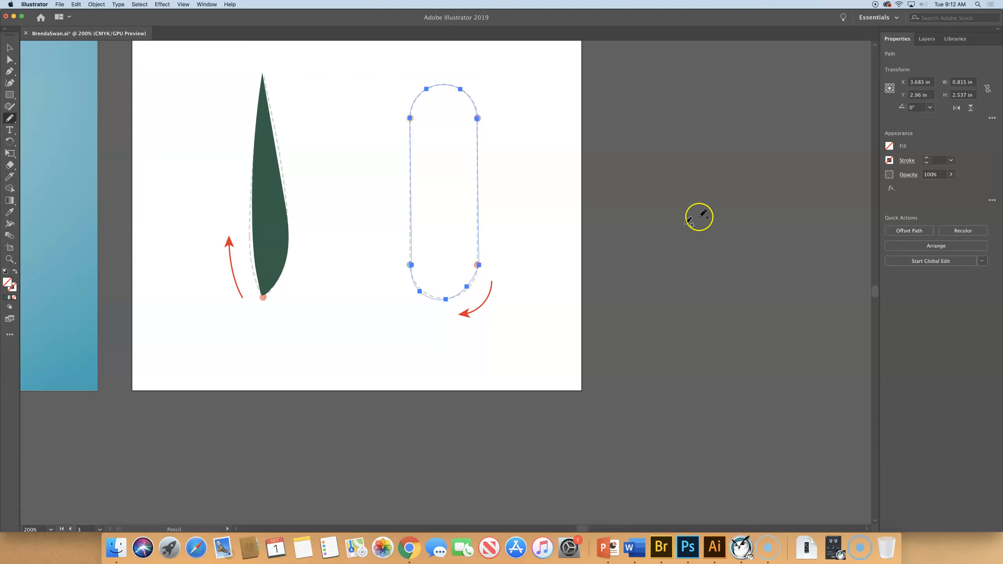
- Fill the rounded shape B with the orange Cattail swatch
click(889, 146)
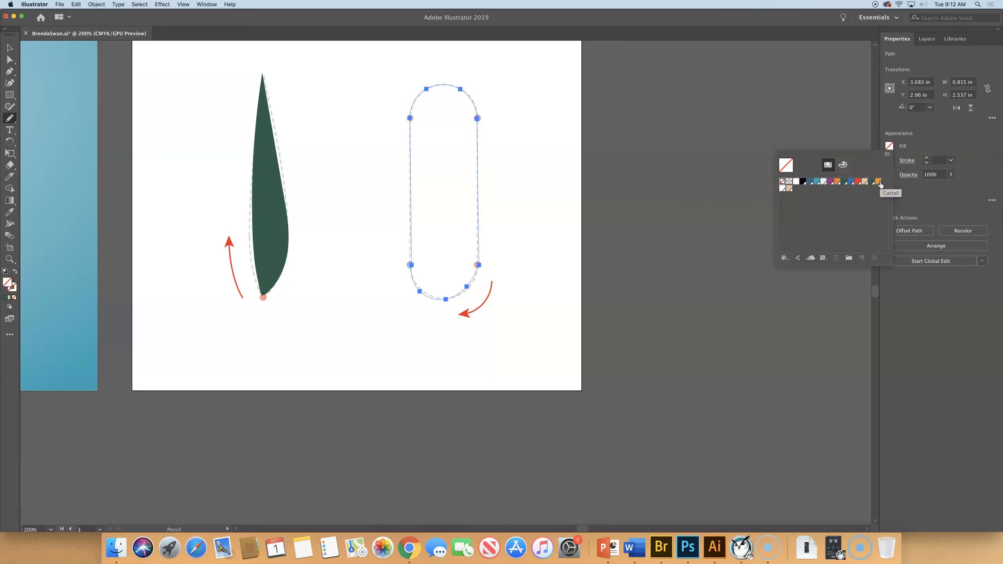
click(879, 183)
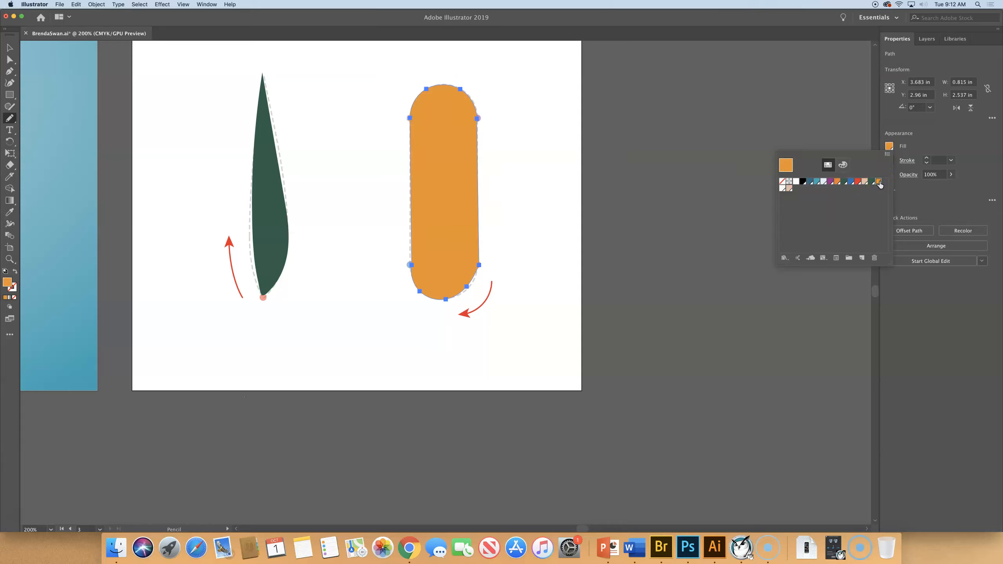
click(915, 169)
click(934, 160)
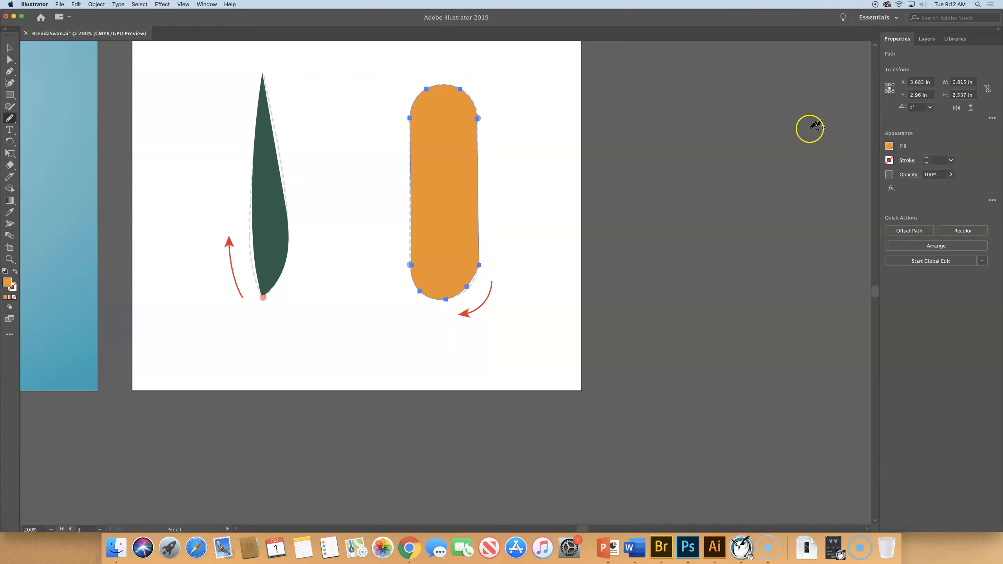
- Scale the orange cattail shape down proportionally to about 0.32 by 1.01 in
click(8, 47)
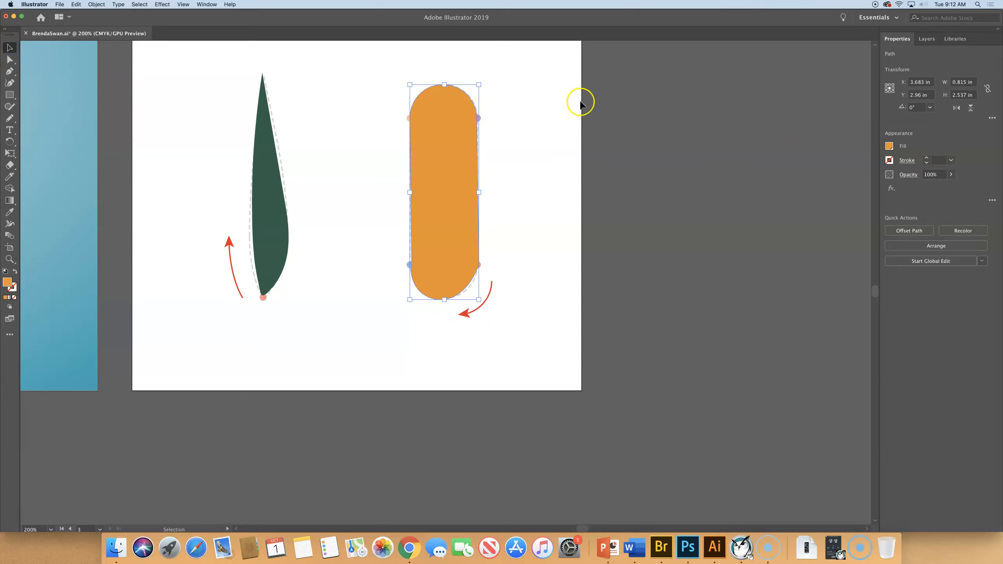
click(479, 83)
drag(462, 103, 430, 221)
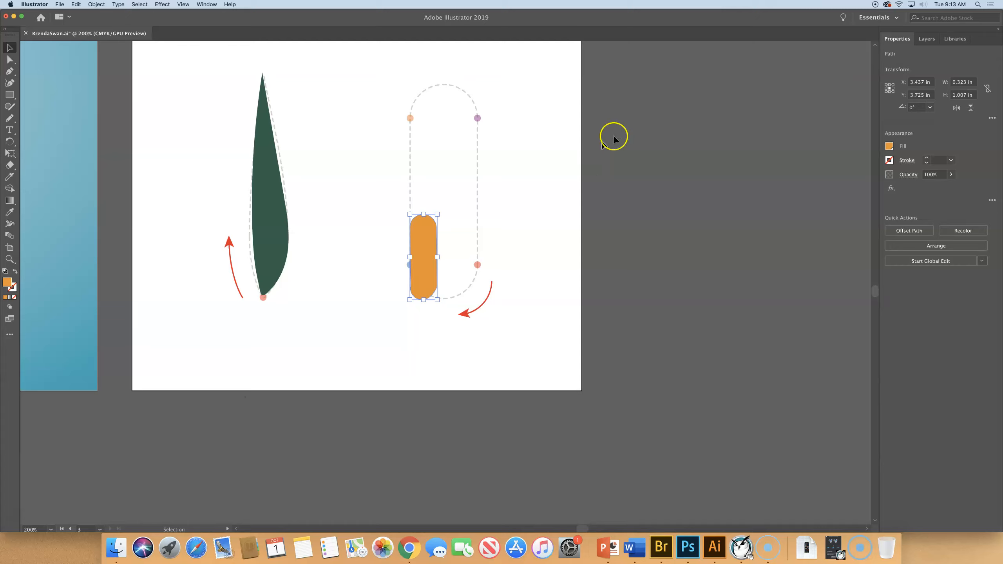
- Scale the green leaf down proportionally to about 0.23 by 1.37 in
click(259, 201)
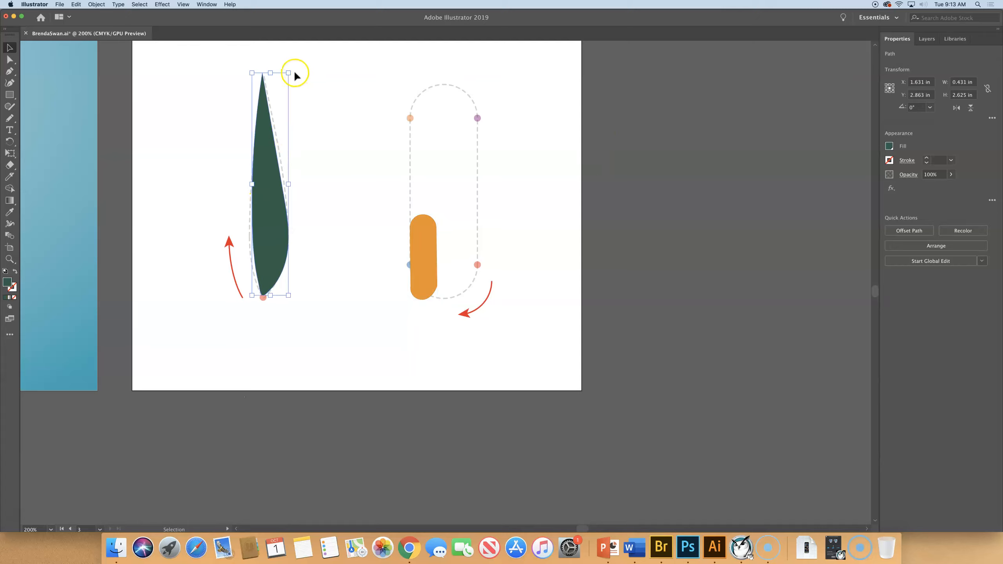
drag(288, 73, 270, 136)
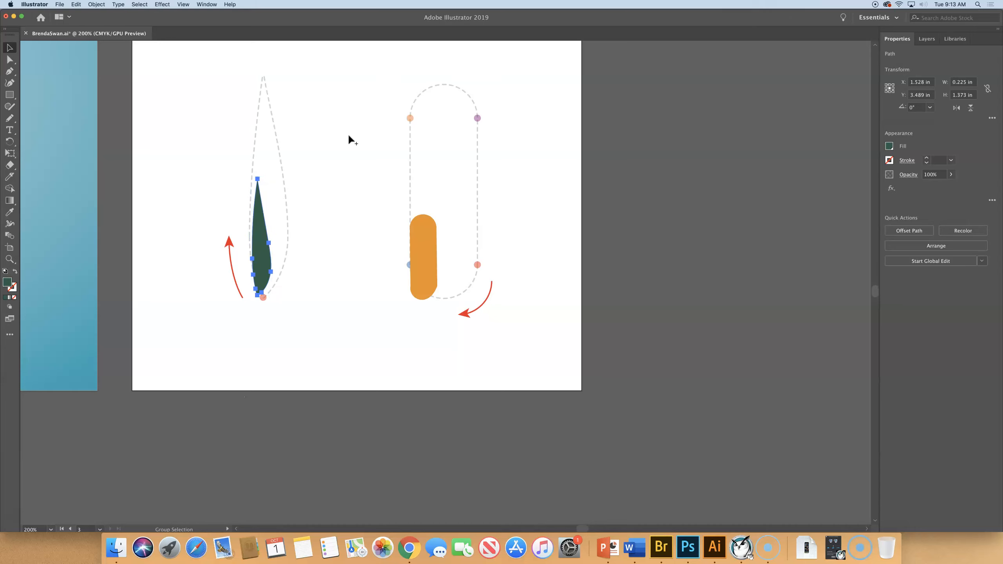
- Place the orange cattail on the tallest stem and add a copy to the right stem, rotated to about 316° along its tip
key(alt+super+0)
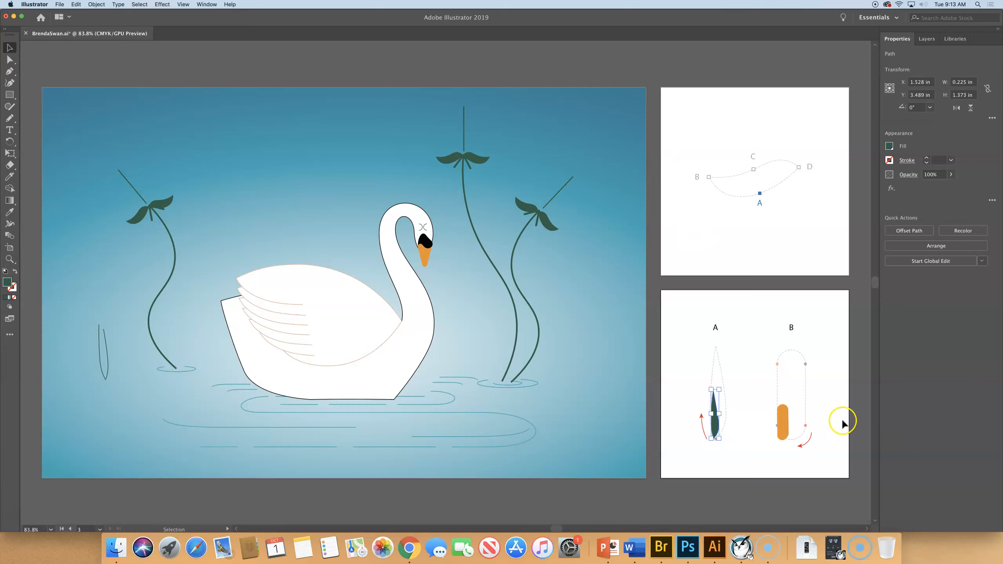
drag(782, 419, 464, 136)
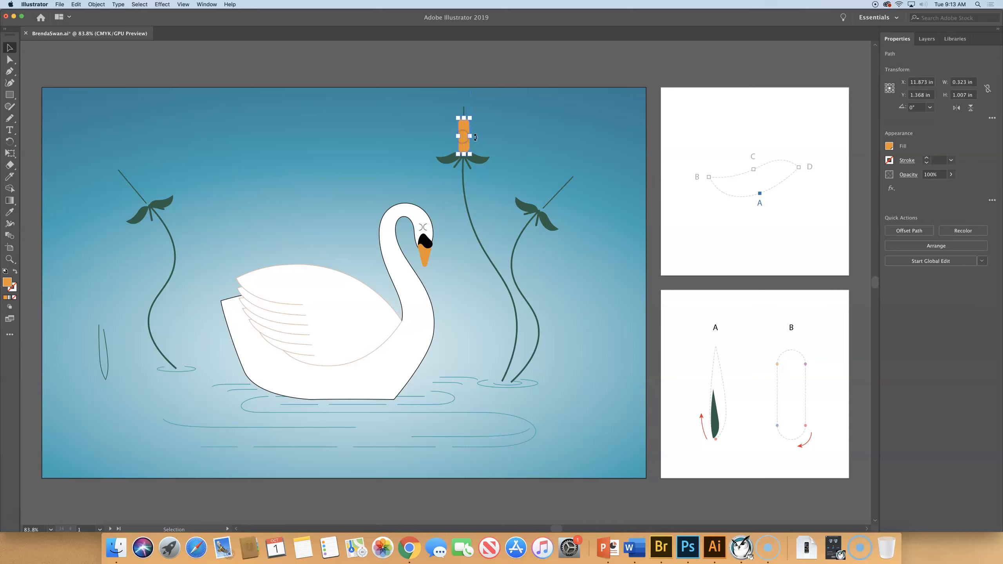
click(465, 132)
scroll(464, 134, left, 1)
drag(465, 135, 557, 193)
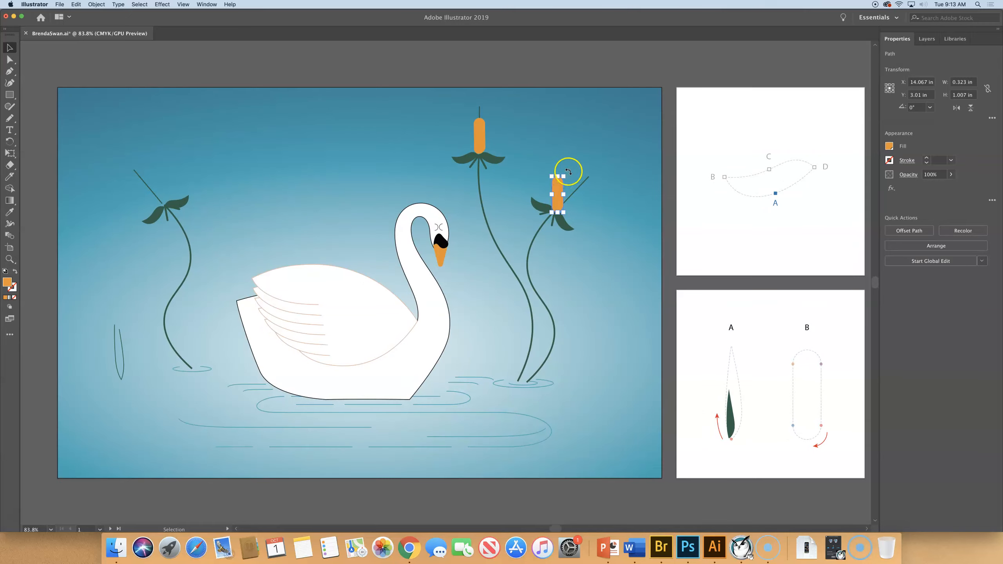
drag(582, 186, 572, 209)
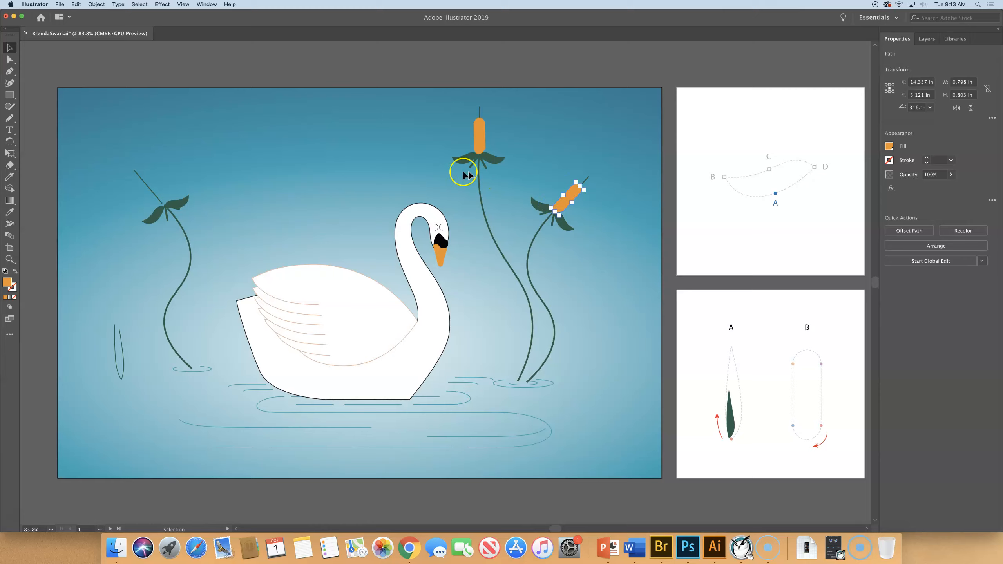
- Copy the upright cattail onto the stem left of the swan and rotate it in line with the slanted tip
click(477, 135)
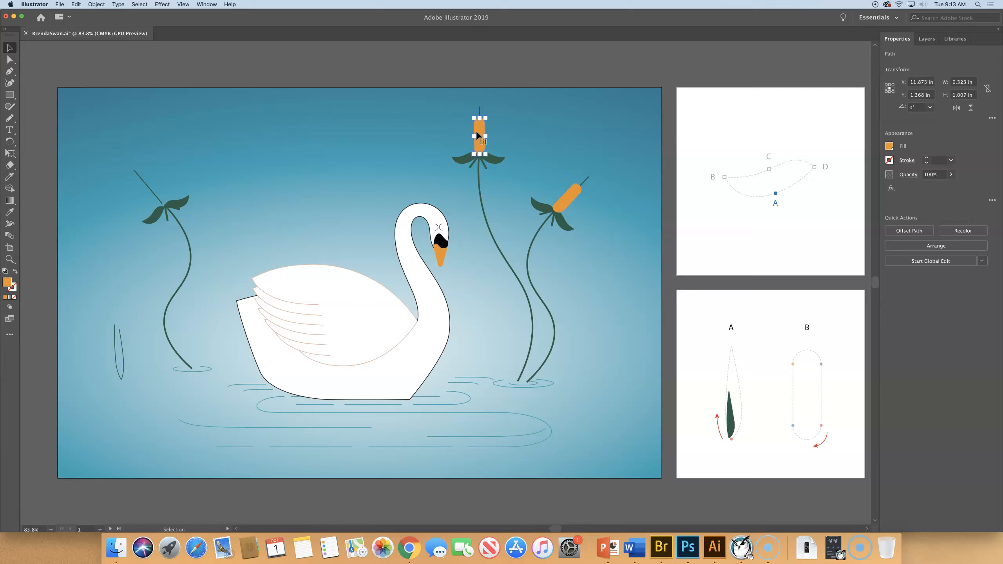
drag(477, 135, 151, 193)
click(192, 185)
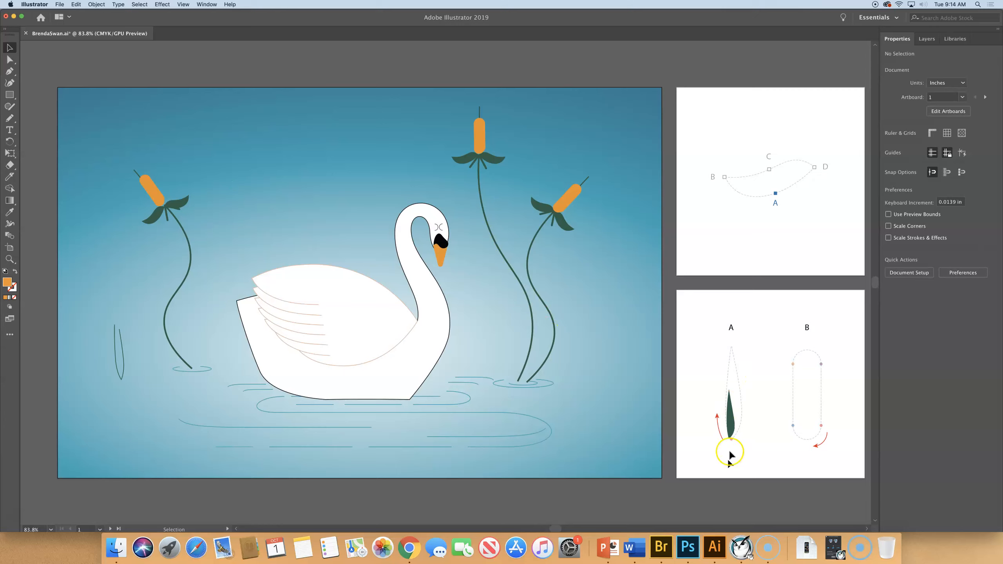
- Place the leaf at the base of the two right-hand stems with a smaller copy beside it, rotated to about 341°
click(729, 425)
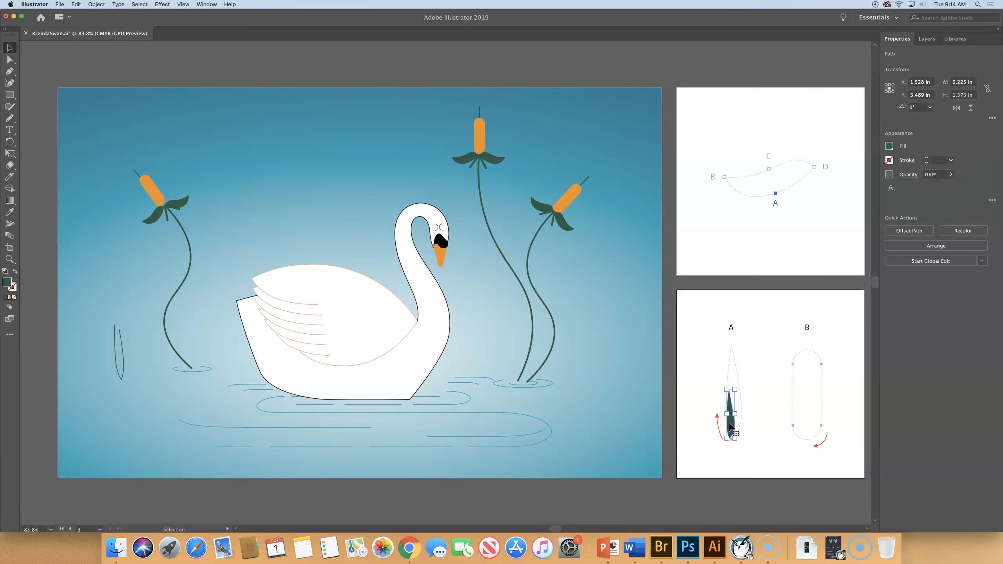
drag(730, 427, 528, 374)
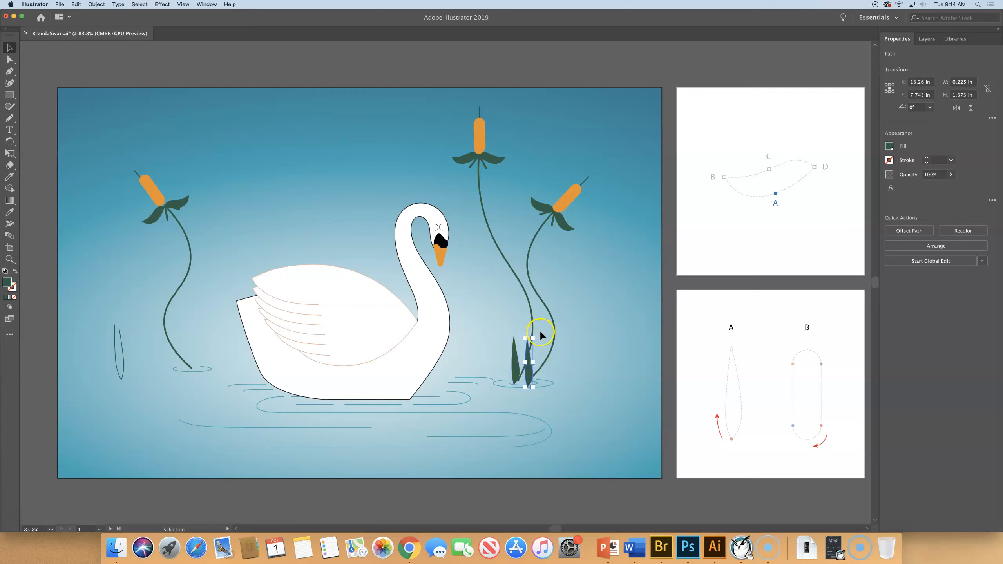
drag(546, 333, 538, 348)
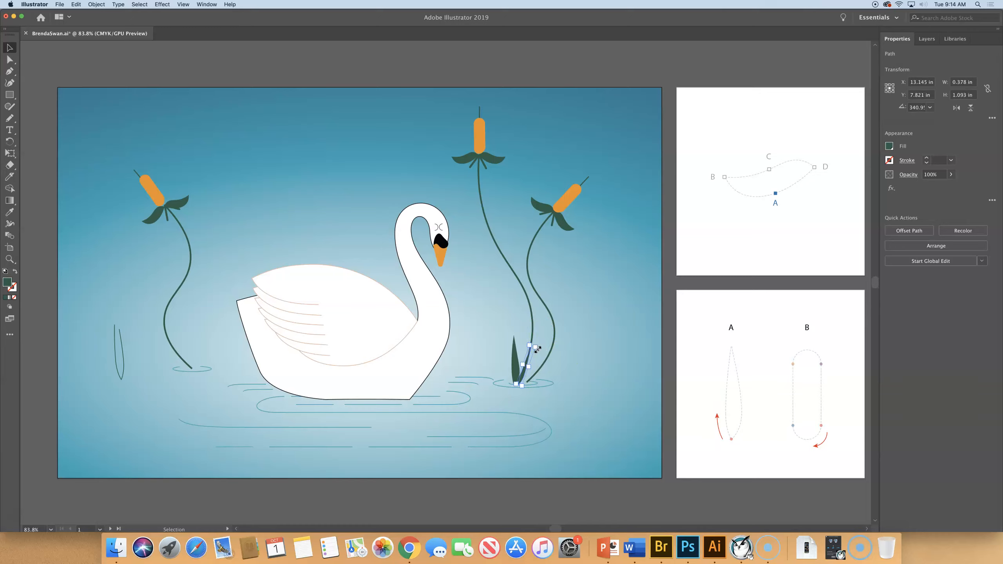
click(641, 375)
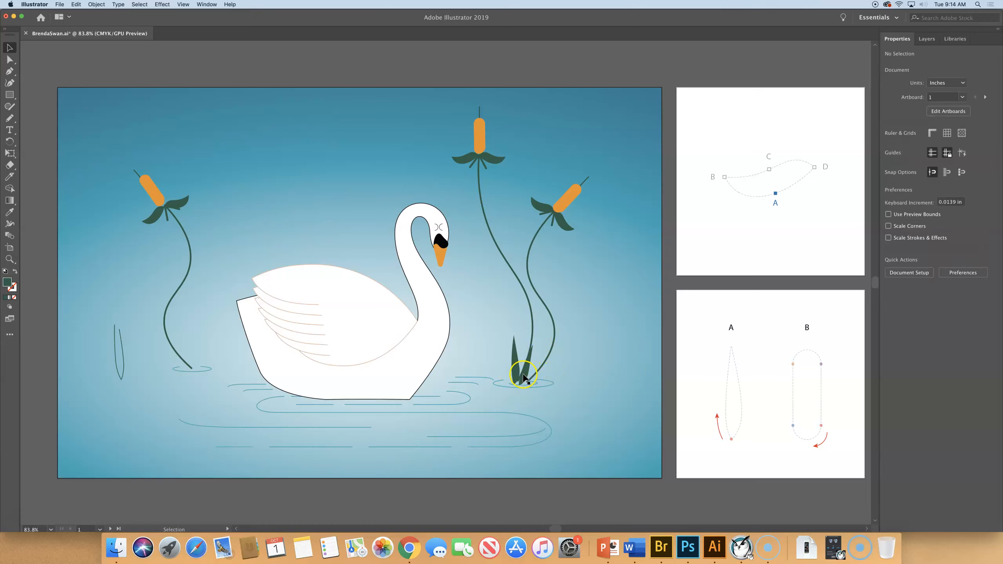
- Copy leaves to the bases of the stems on both sides of the swan, tilting them outward to form small tufts
alt+drag(523, 375, 179, 361)
drag(183, 325, 163, 327)
click(263, 339)
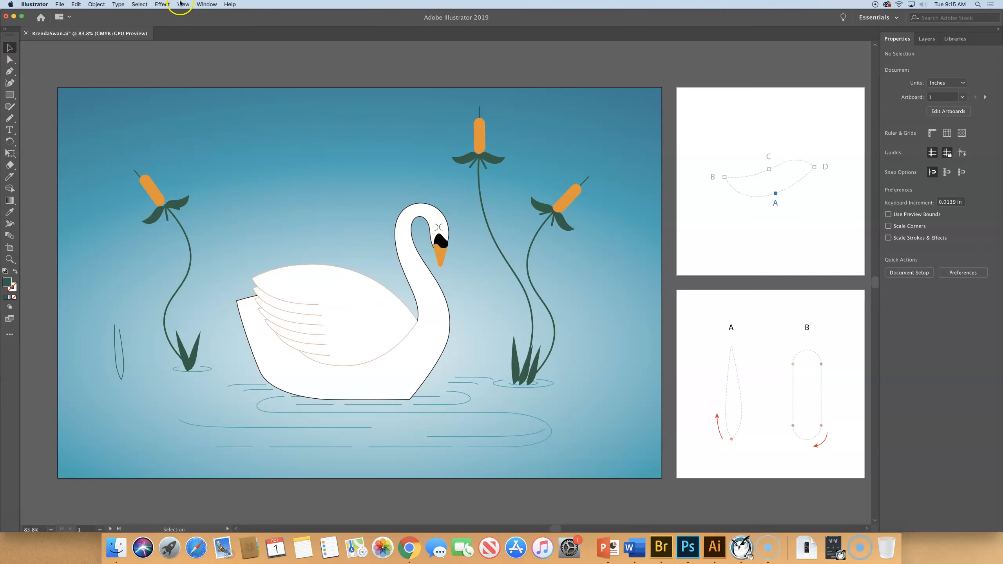
- Open the saved Eye view and move the left eye arc over the right one so their ends cross in an oval
click(182, 5)
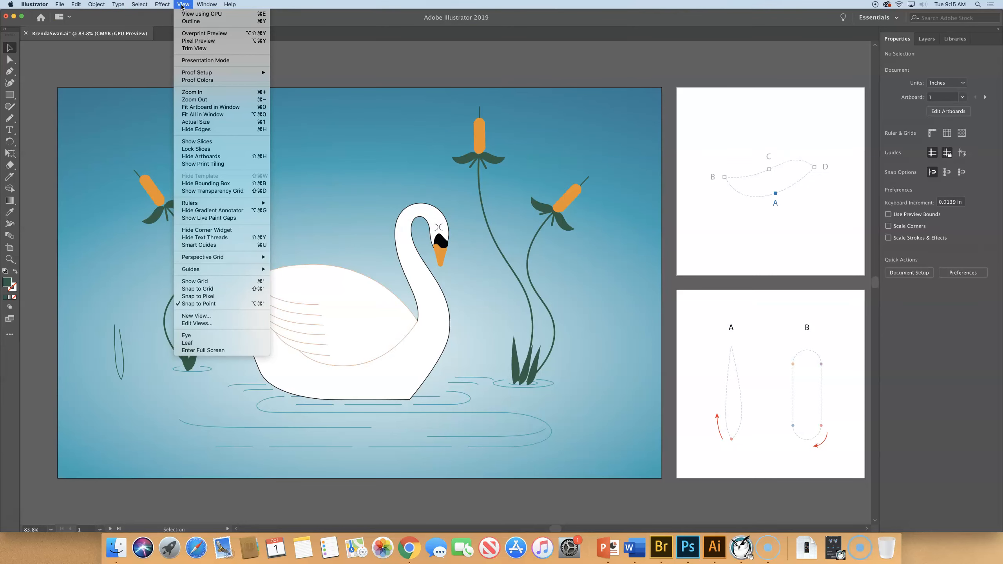
click(189, 336)
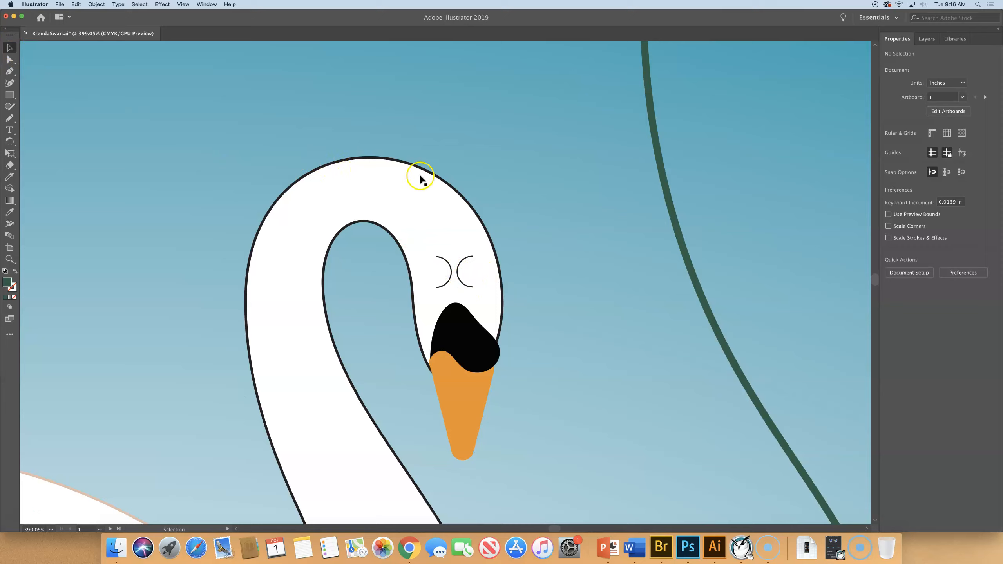
click(443, 264)
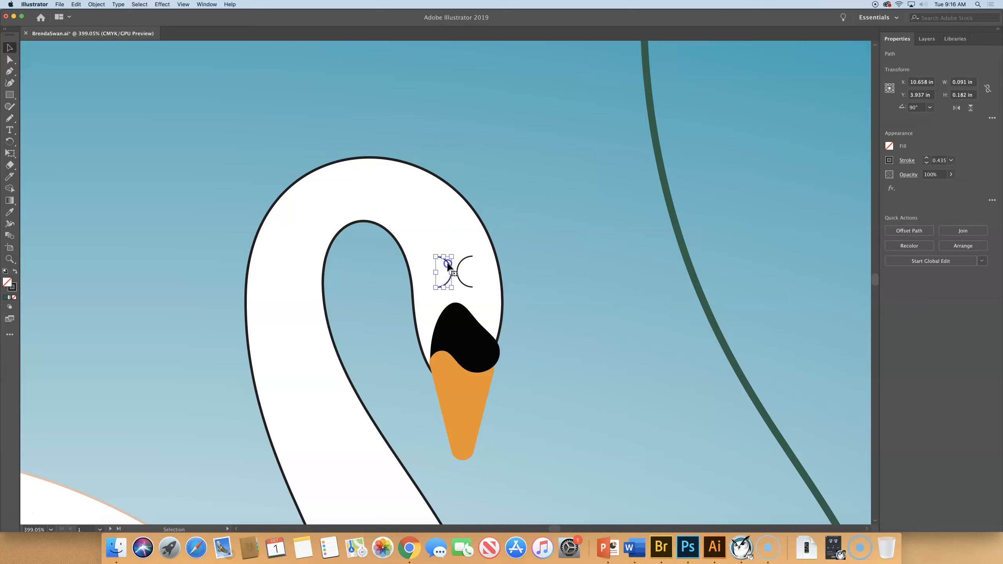
drag(448, 265, 476, 273)
click(527, 255)
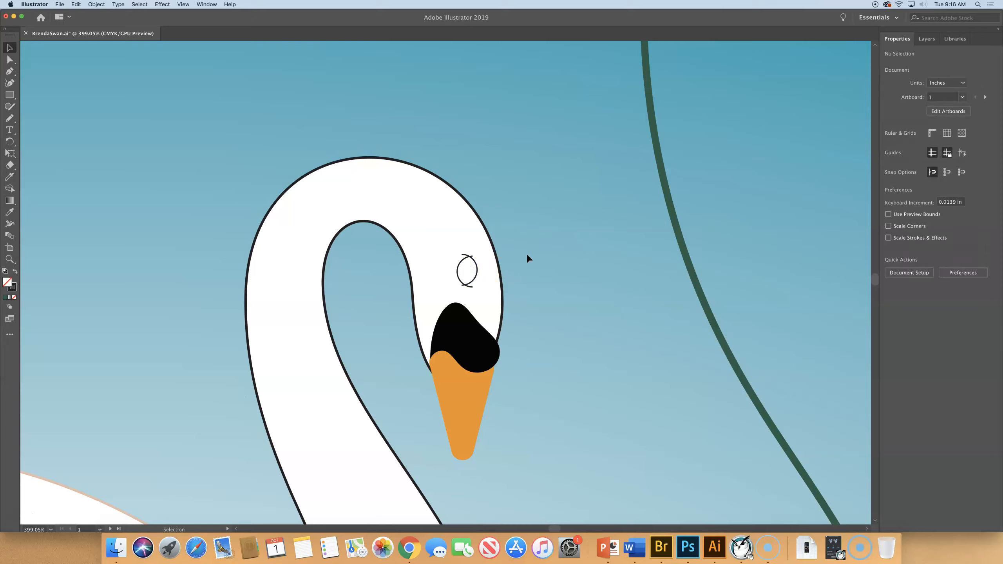
- Find the Join tool in the full tool list and add it to the toolbar in the Pencil tool group
key(a)
key(super+equal)
key(super+equal)
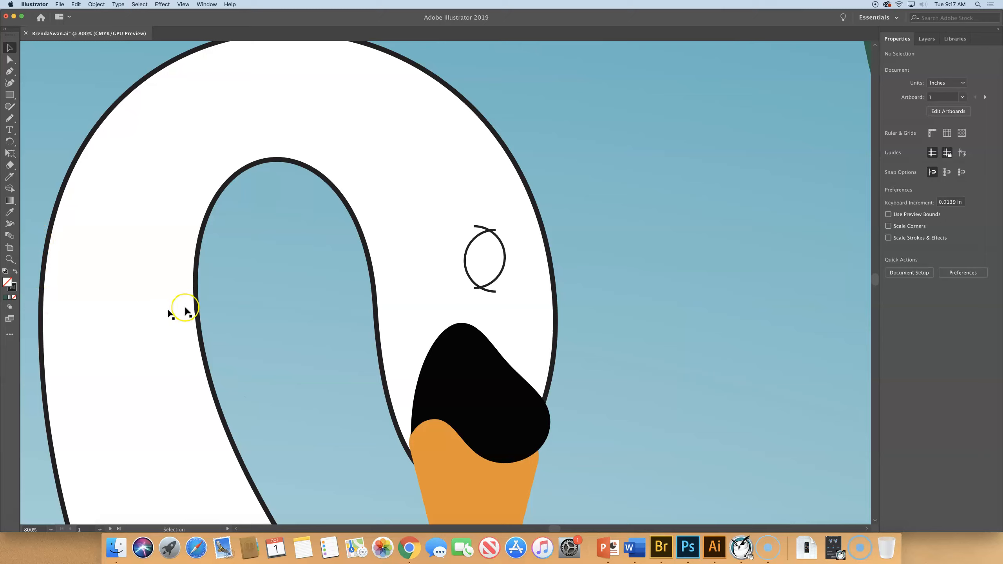
click(10, 335)
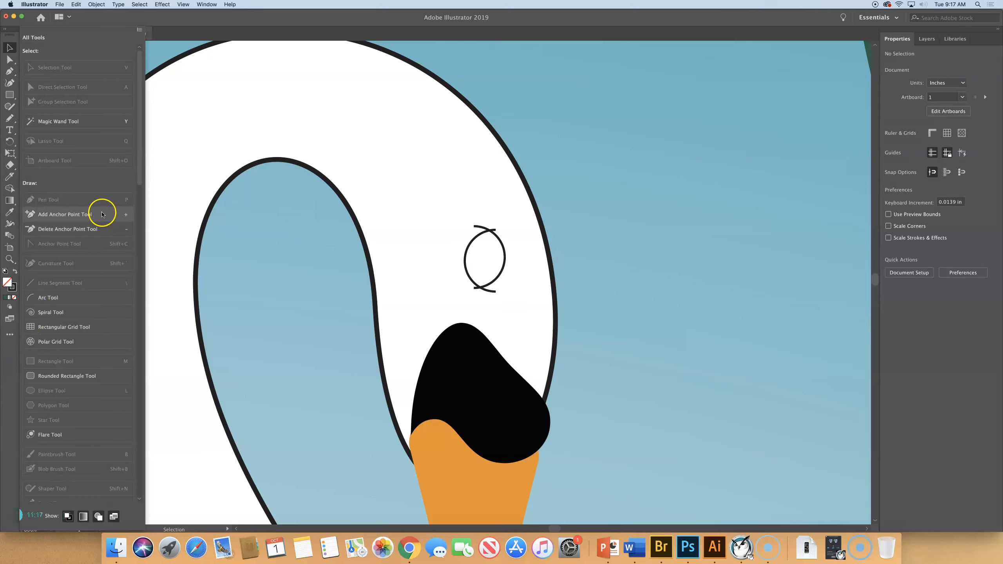
scroll(69, 171, down, 5)
scroll(69, 171, down, 10)
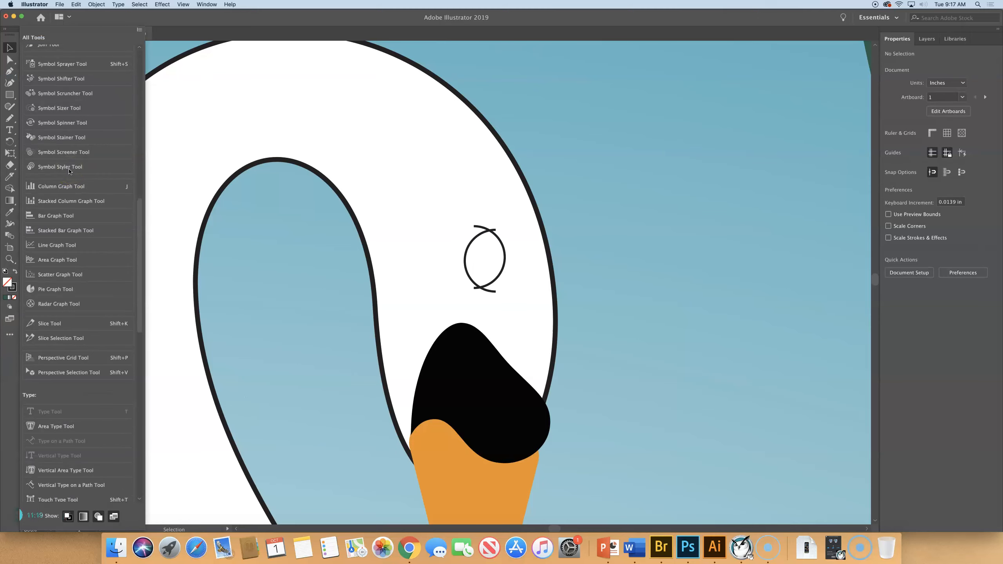
scroll(69, 171, down, 3)
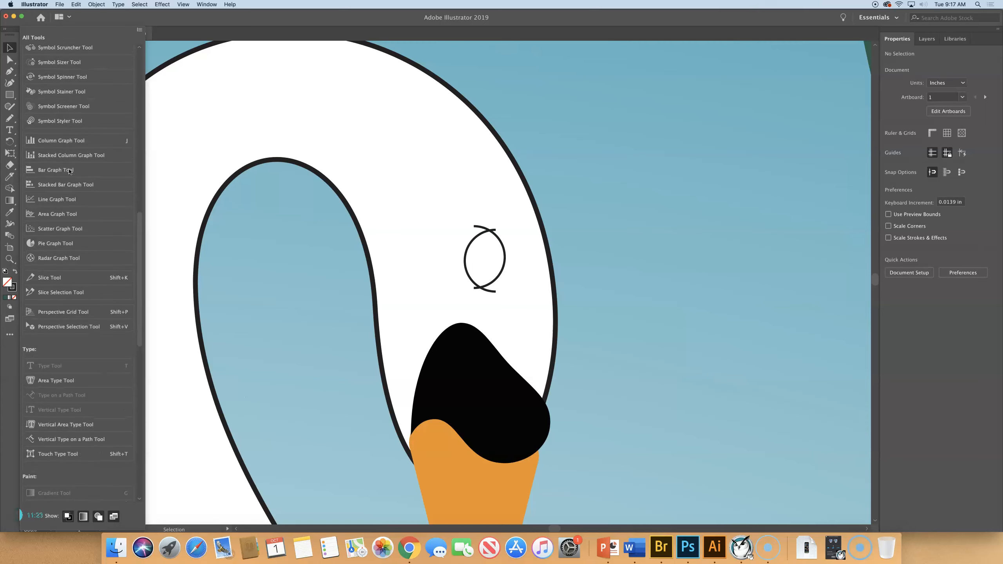
scroll(69, 171, down, 15)
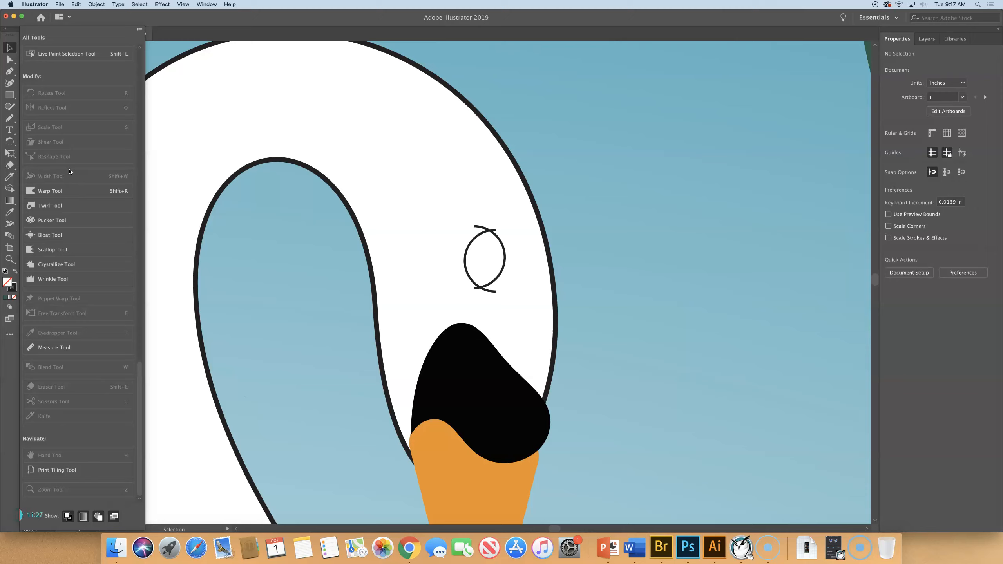
scroll(69, 171, up, 15)
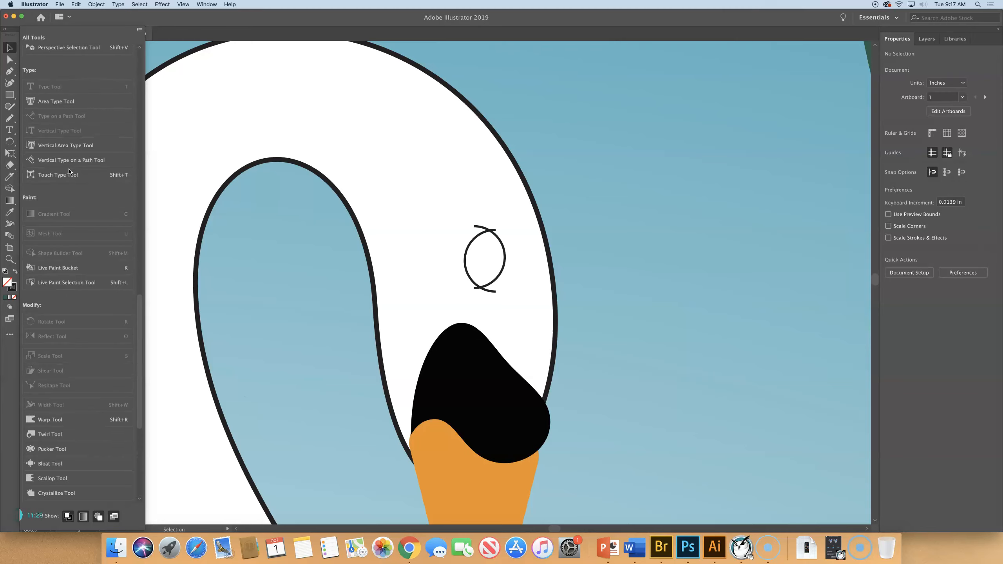
scroll(69, 171, up, 9)
scroll(69, 171, up, 15)
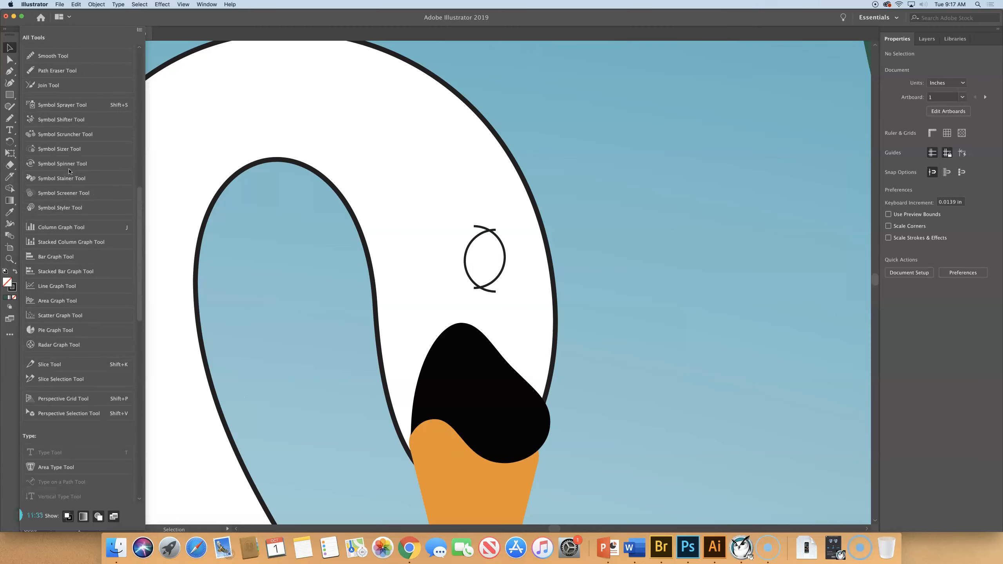
scroll(69, 171, down, 12)
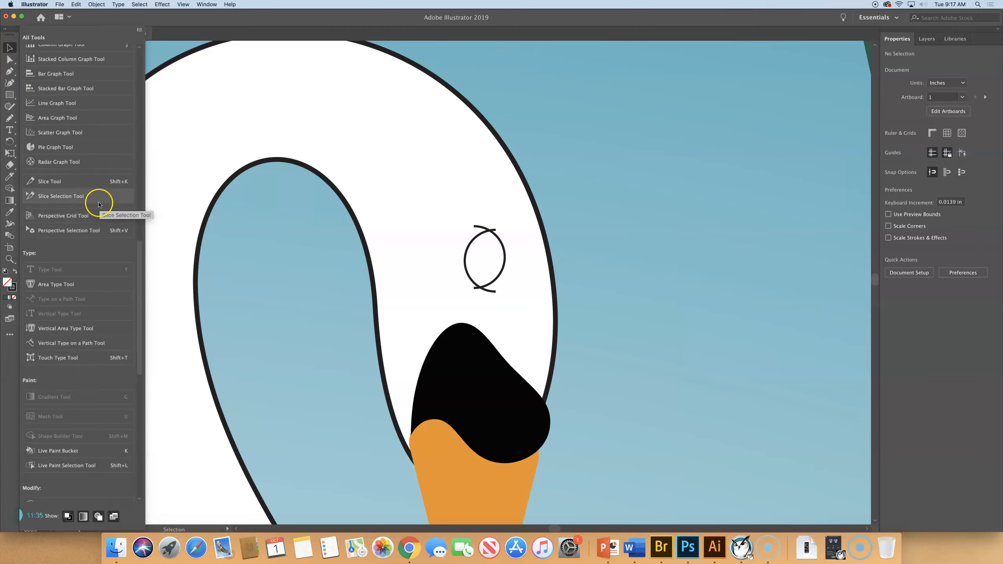
scroll(100, 202, up, 18)
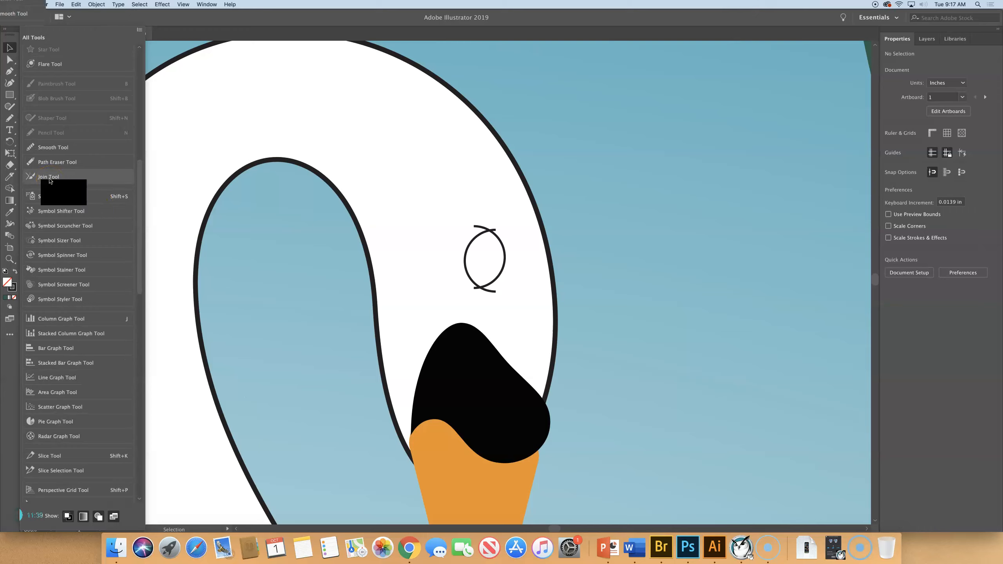
scroll(50, 181, up, 6)
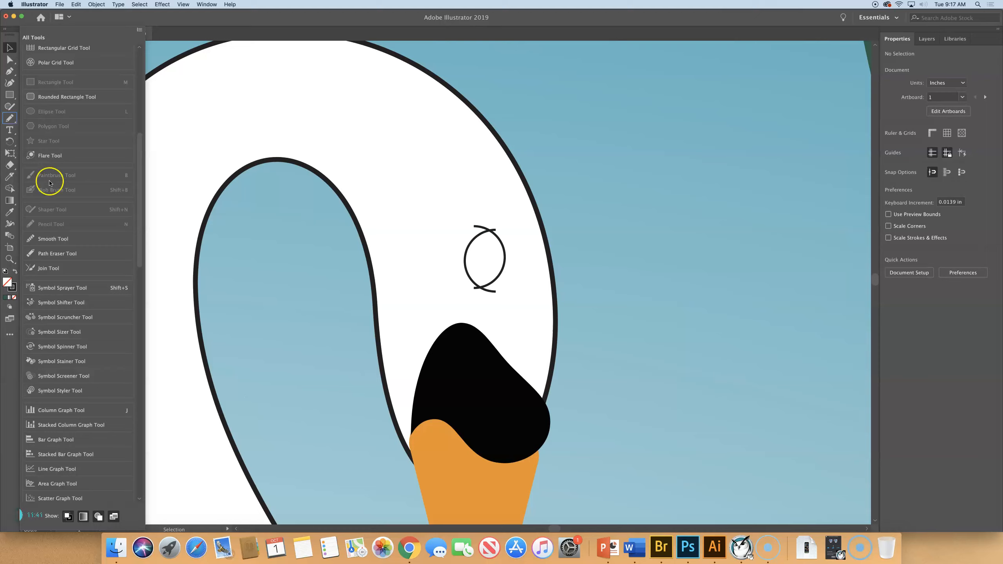
click(41, 270)
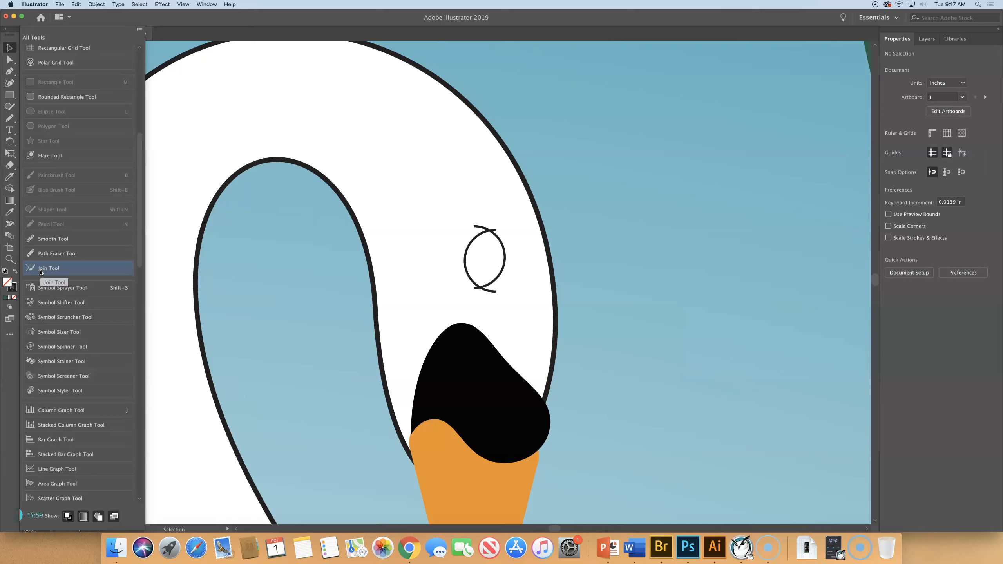
mouse_move(38, 270)
mouse_down()
mouse_move(7, 164)
mouse_move(7, 119)
mouse_up()
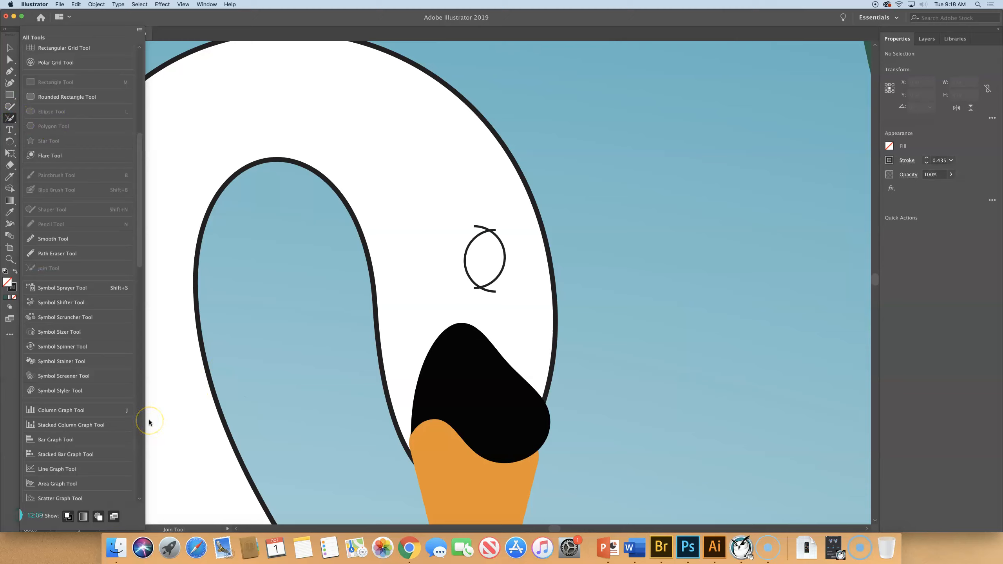
click(230, 416)
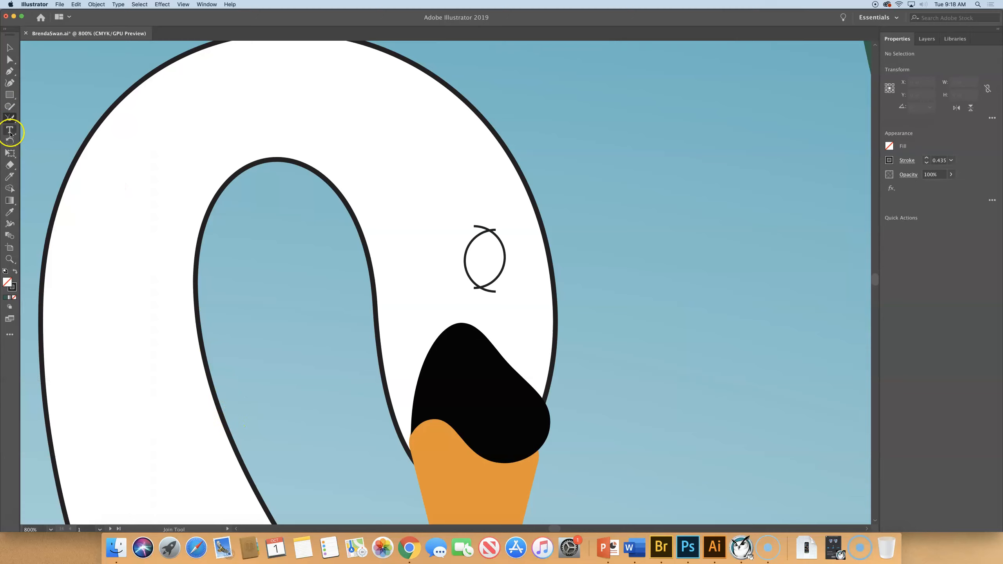
- Join the crossing ends of the two eye arcs with the Join tool, at the upper and lower overlaps
mouse_move(10, 118)
mouse_down()
mouse_move(69, 120)
mouse_move(67, 151)
mouse_move(65, 119)
mouse_move(44, 142)
mouse_move(8, 119)
mouse_up()
drag(467, 229, 512, 229)
mouse_move(498, 273)
mouse_down()
mouse_move(468, 287)
mouse_move(503, 291)
mouse_up()
click(10, 48)
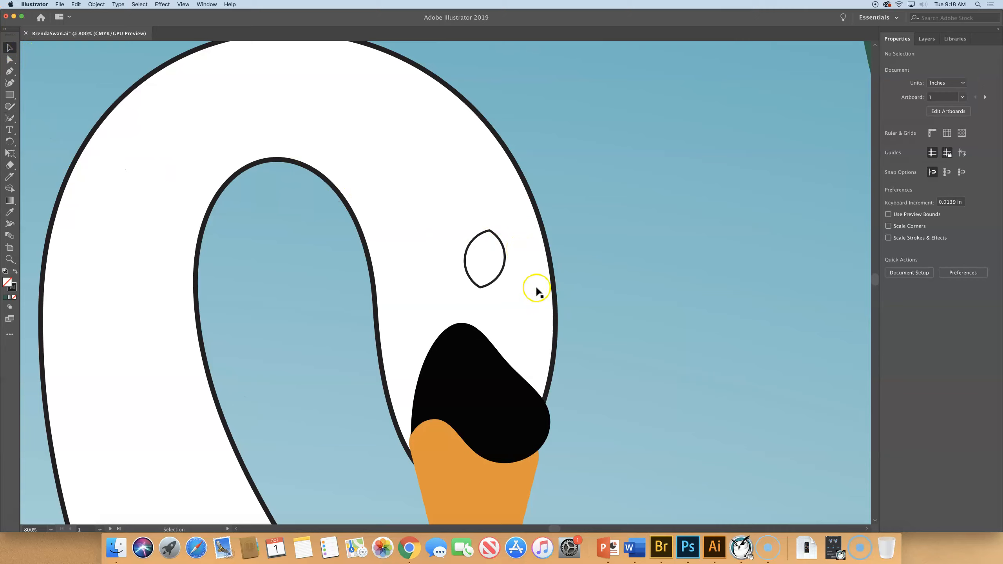
- Fill the closed eye shape on the swan's head with the black swatch and deselect it
click(496, 279)
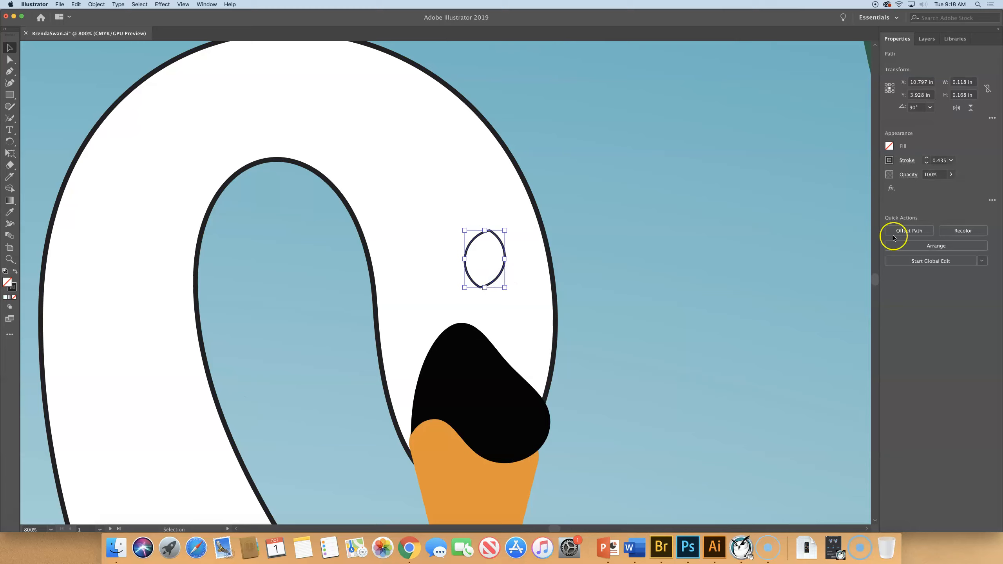
click(889, 146)
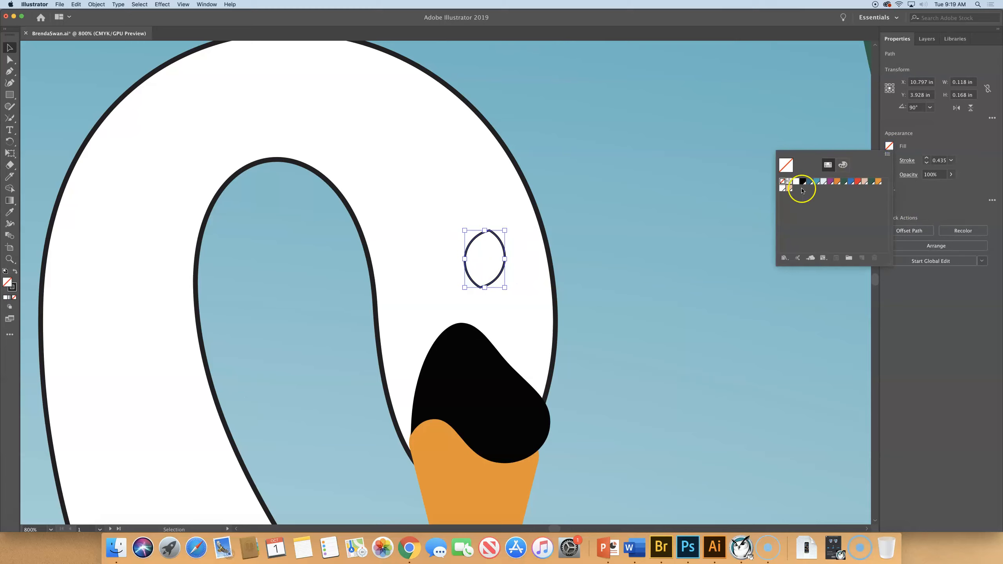
click(802, 181)
click(647, 218)
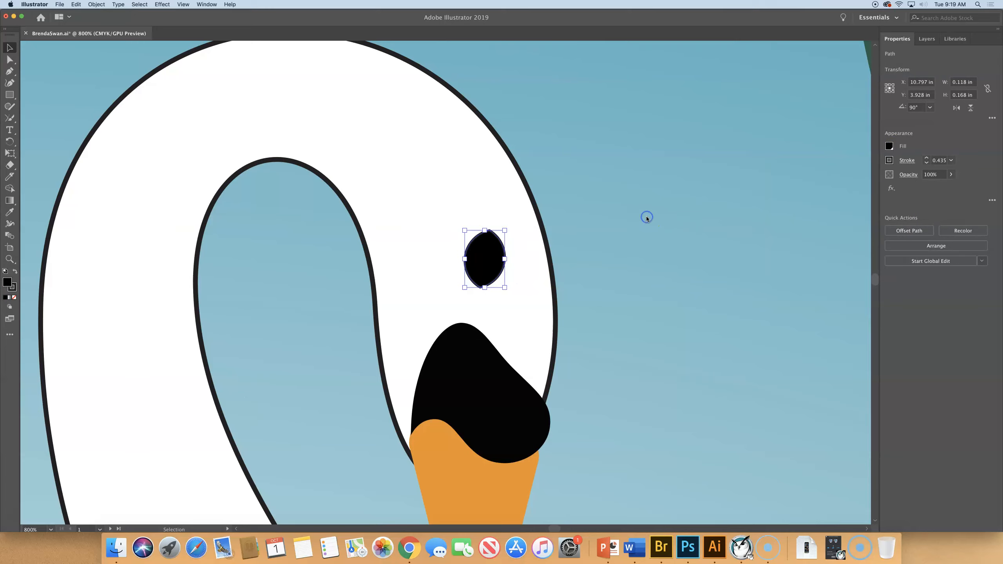
click(601, 212)
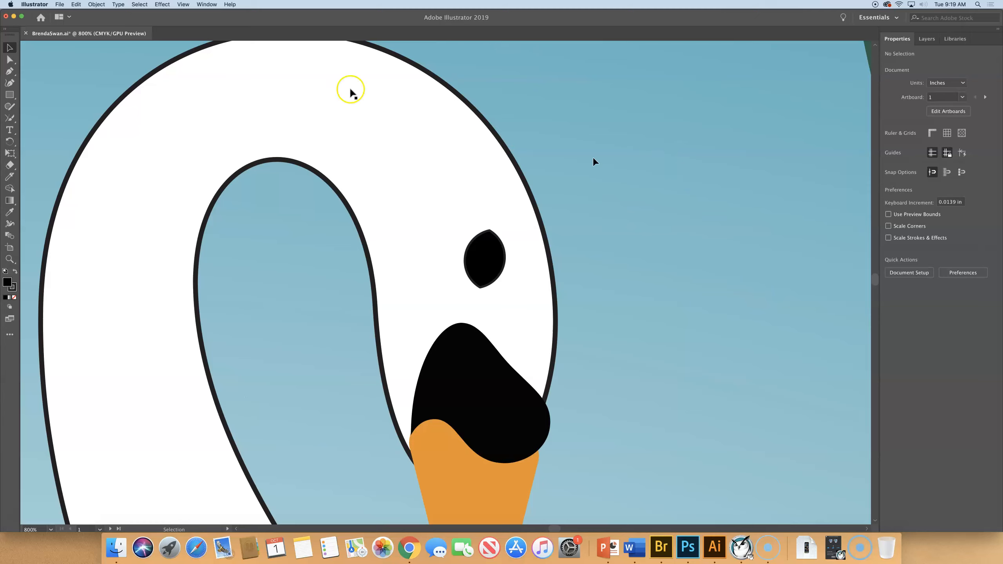
- Open the saved Leaf view and swap the open leaf path's fill and stroke so it is filled green with no stroke
click(183, 5)
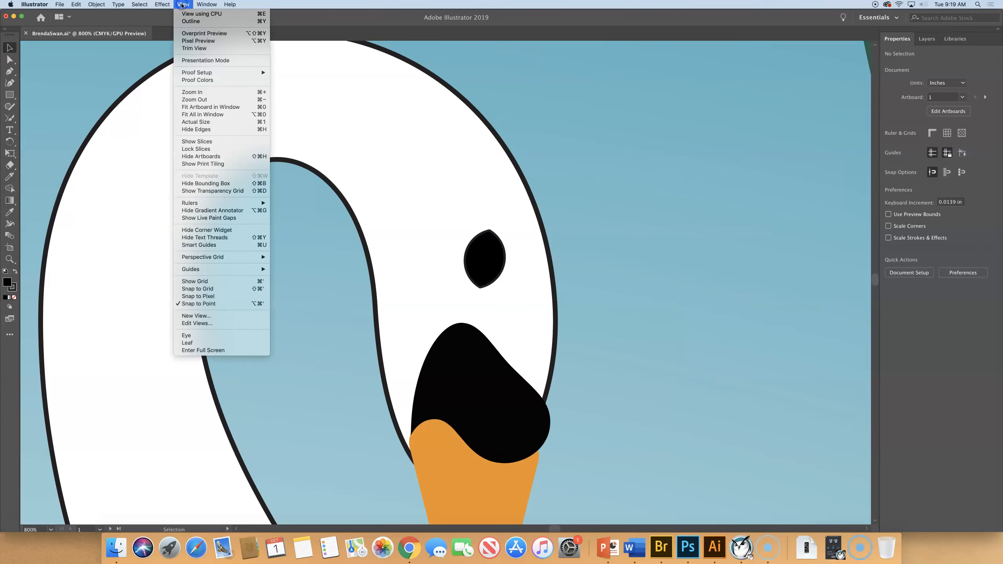
click(189, 343)
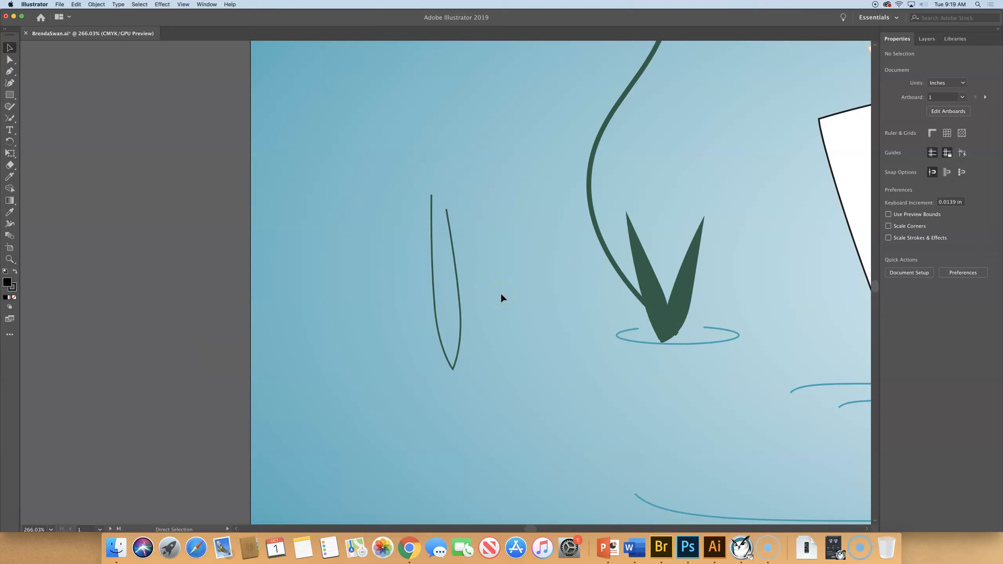
key(super+equal)
key(super+equal)
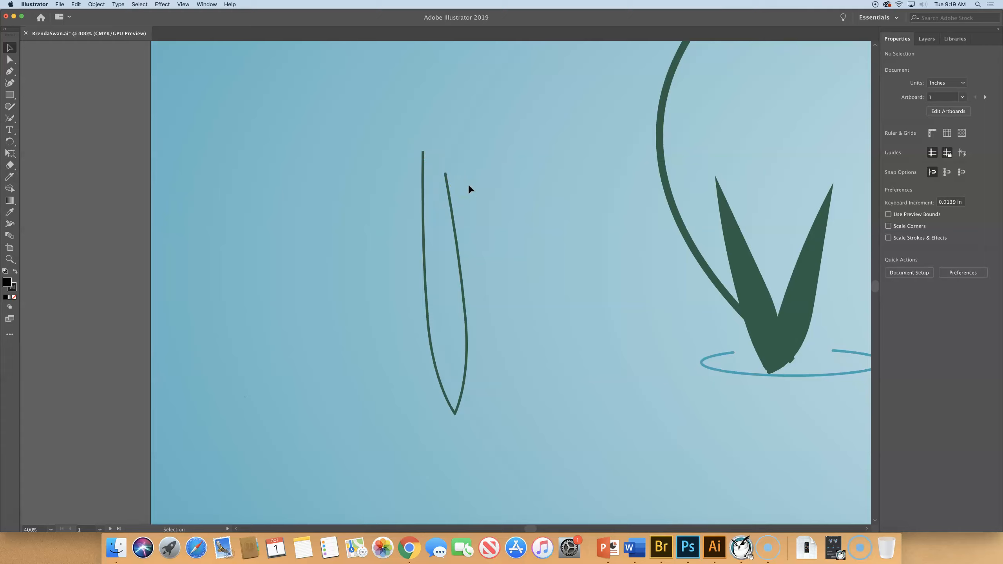
click(424, 239)
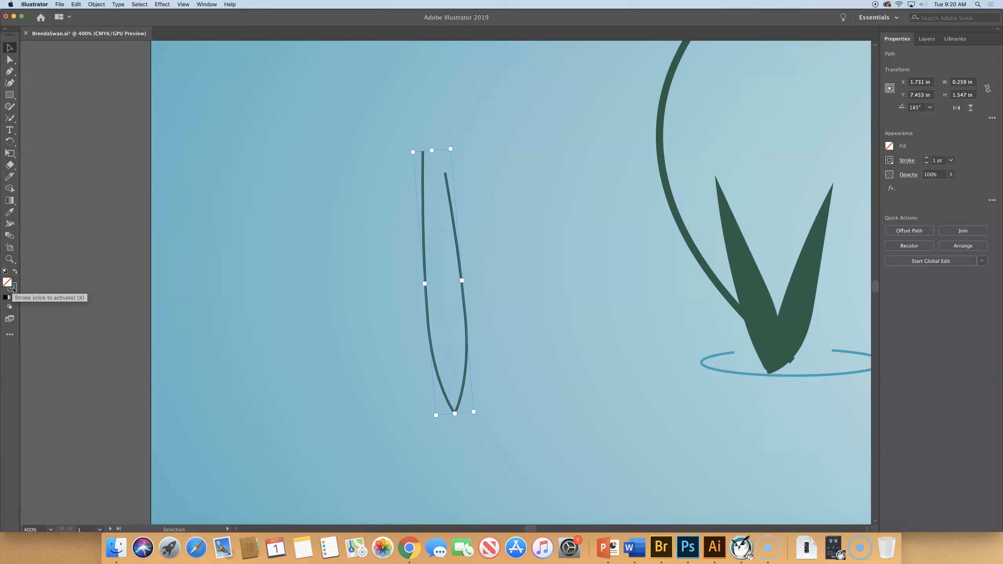
key(shift+x)
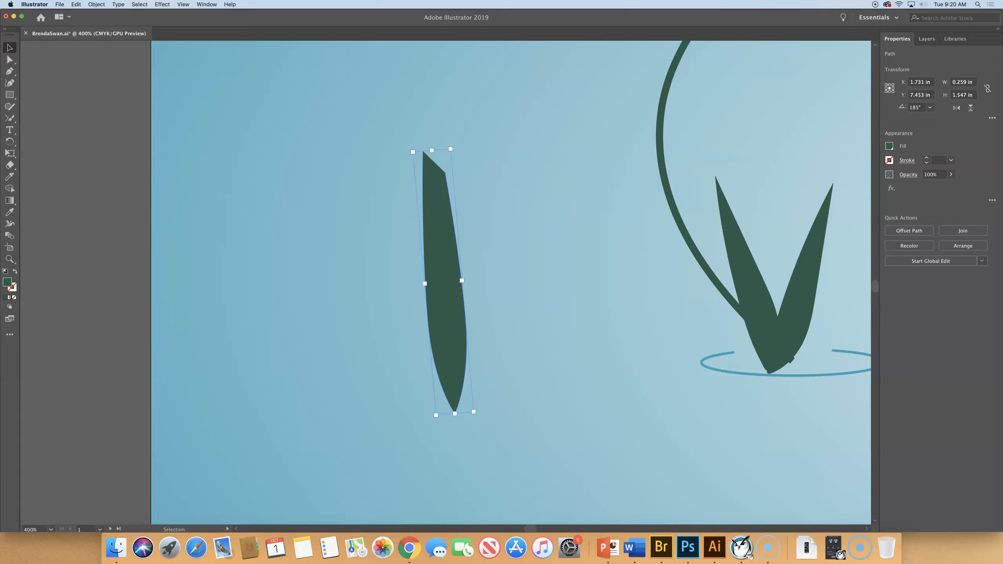
- Join the leaf's open upper ends into a point with the Join tool and move the leaf between the left plant's two base leaves
click(14, 124)
mouse_move(415, 148)
mouse_down()
mouse_move(461, 179)
mouse_move(412, 143)
mouse_up()
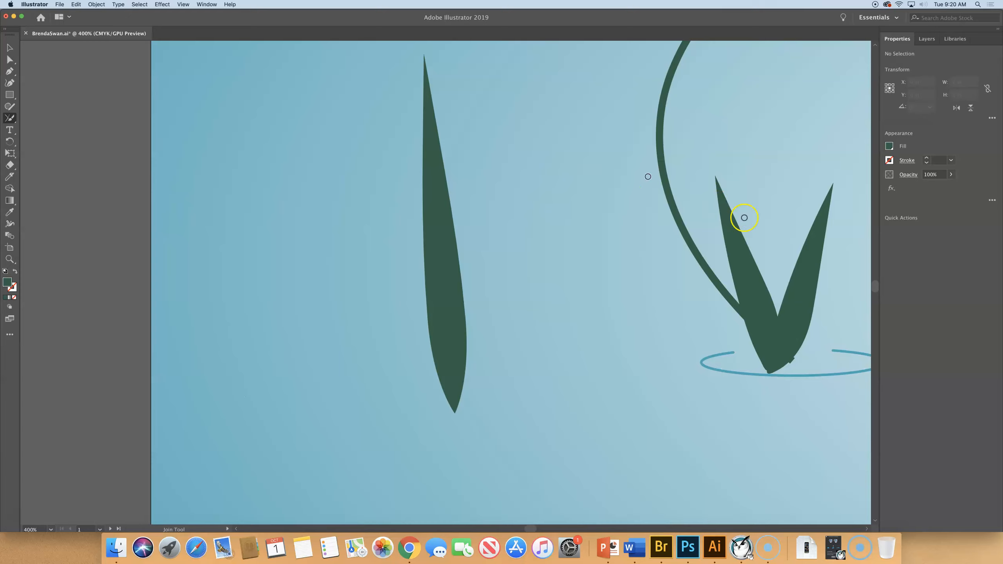
click(10, 48)
drag(432, 241, 759, 215)
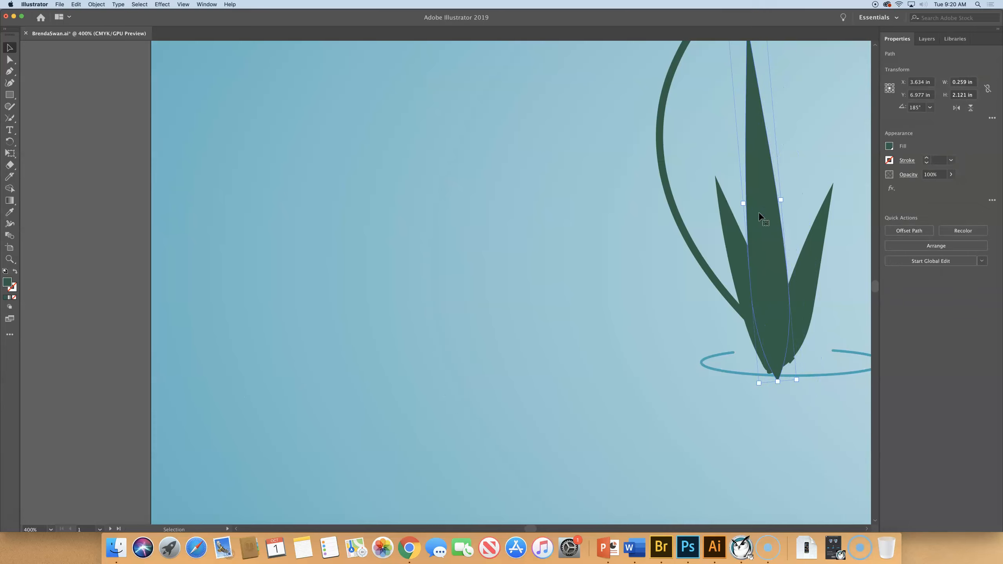
- Fit the artboard in the window, deselect the leaf and save the document
key(super+0)
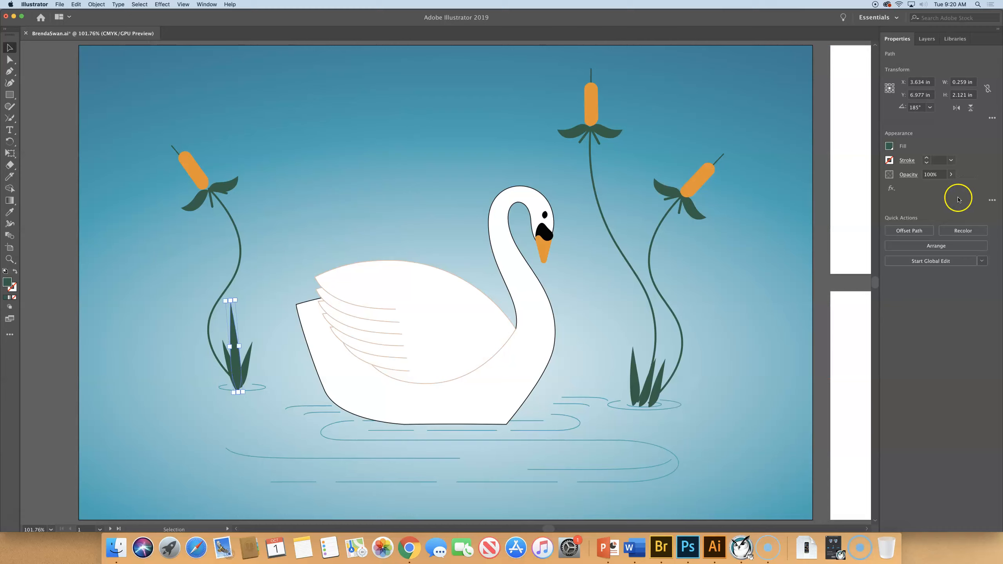
click(448, 151)
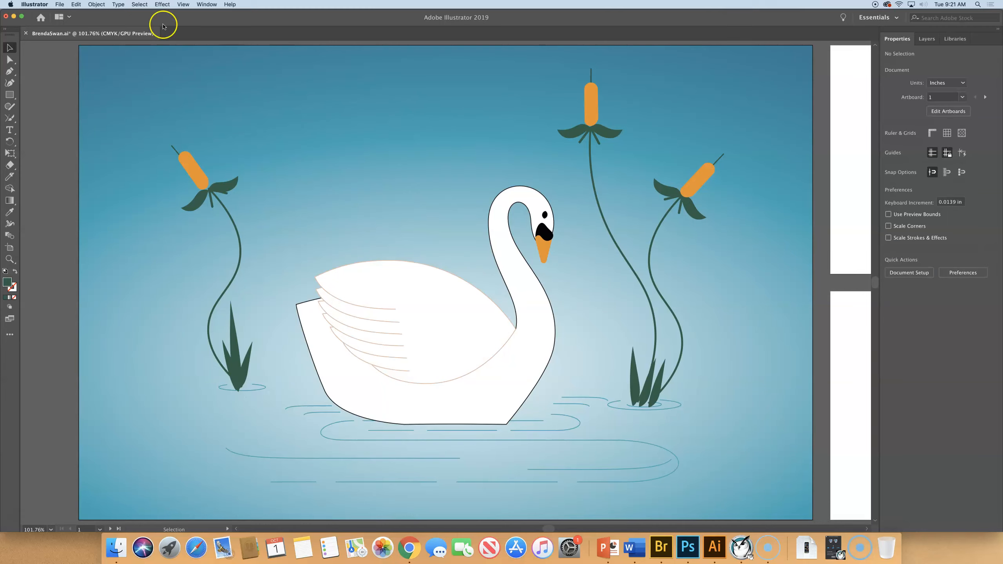
click(61, 5)
click(70, 63)
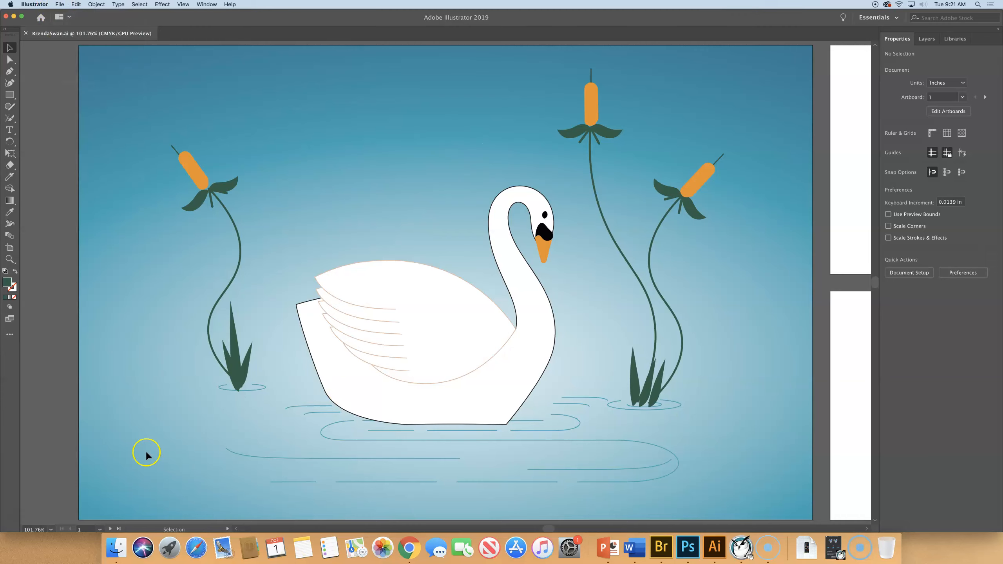